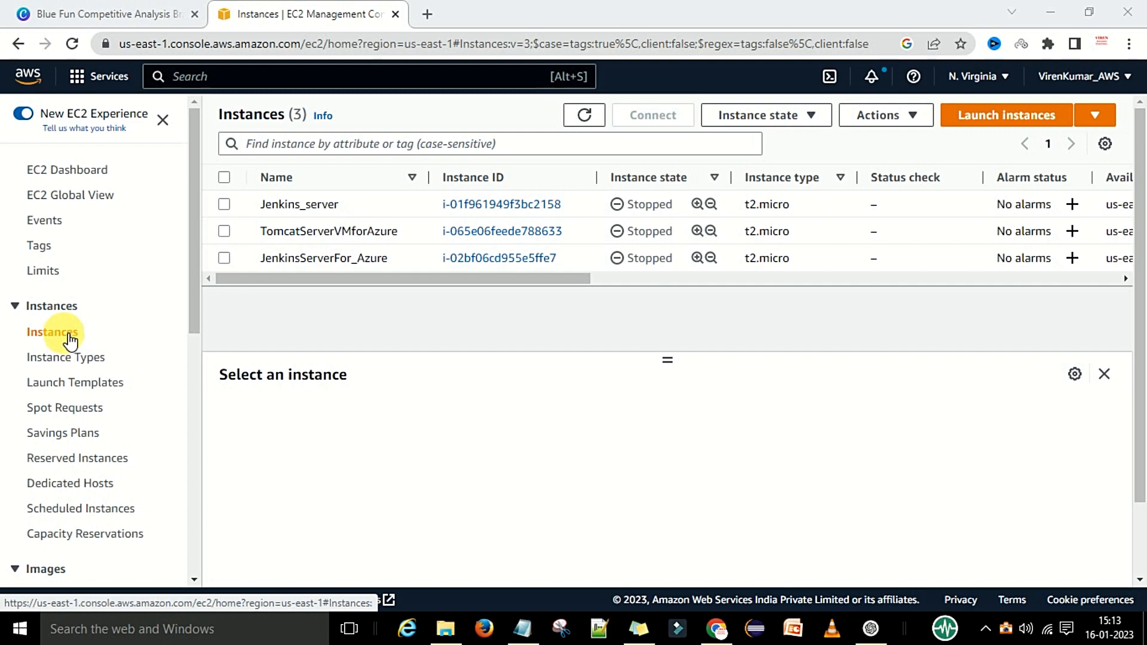
- Start launching a new EC2 instance from the instances list and name it DemoWindows
{"action": "left_click", "coordinate": [61, 340]}
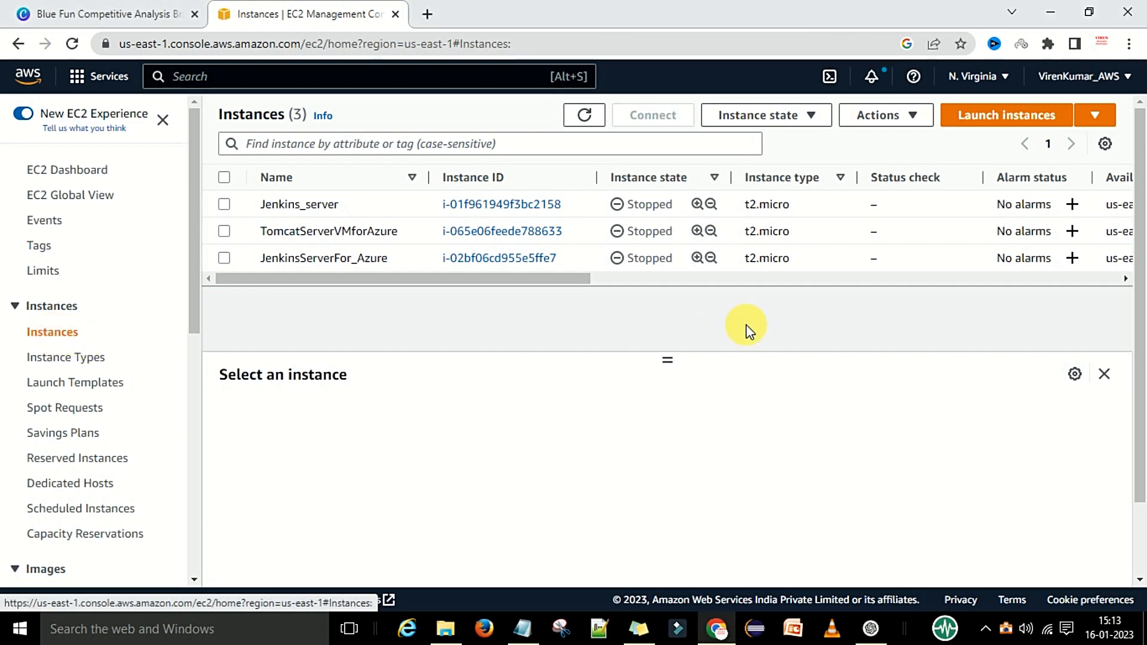
{"action": "left_click", "coordinate": [1002, 122]}
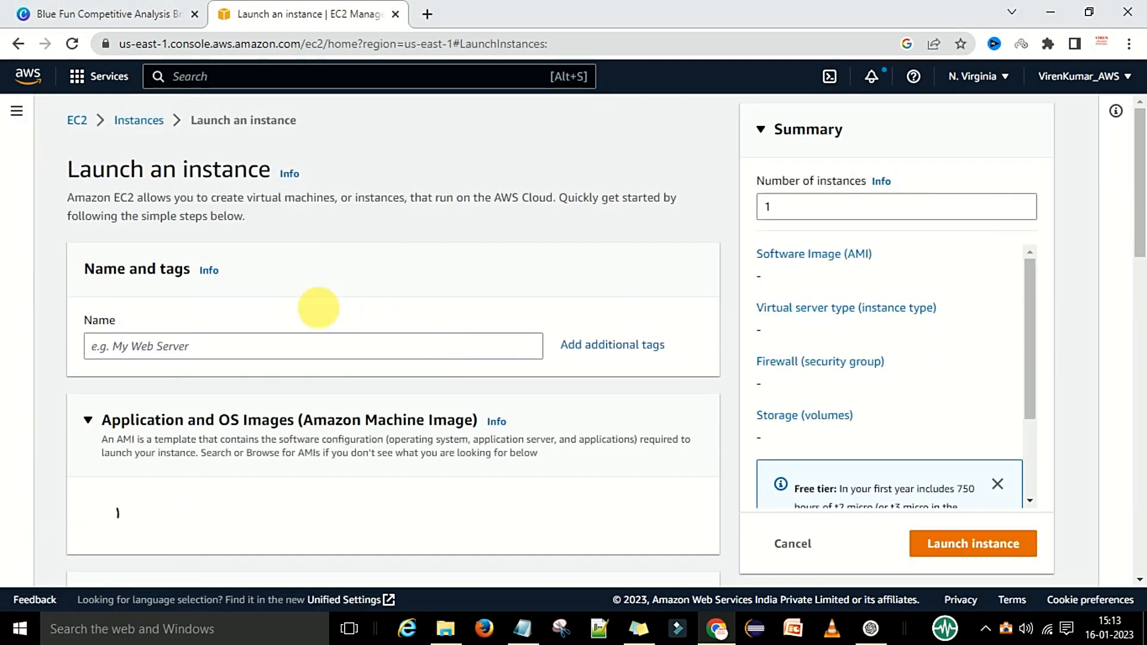
{"action": "left_click", "coordinate": [158, 354]}
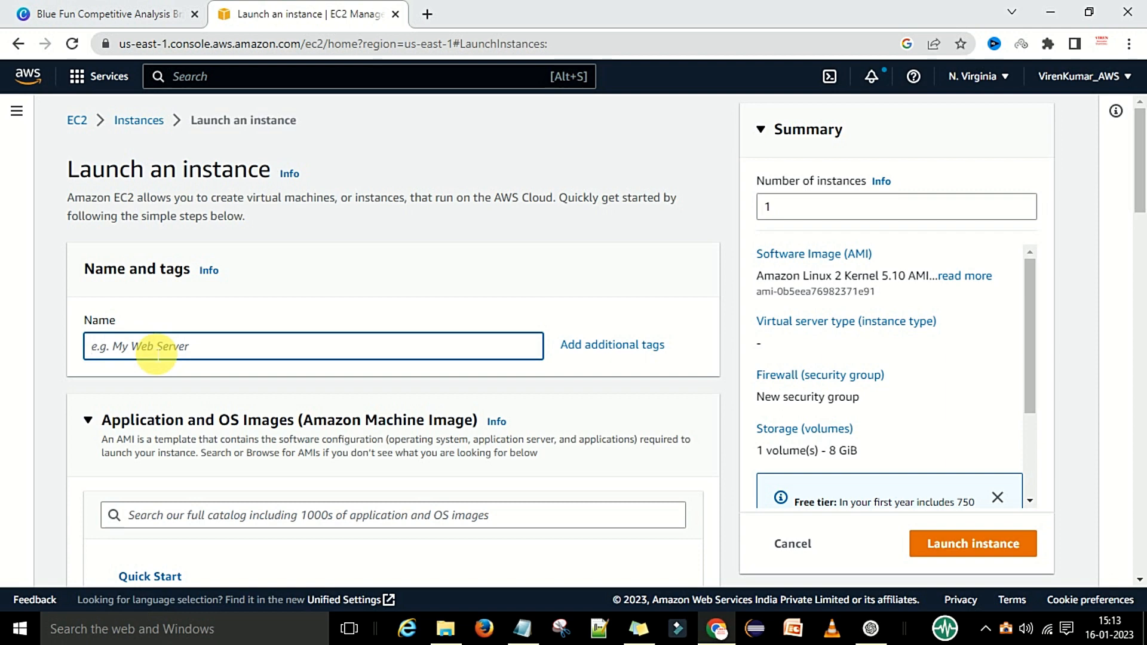
{"action": "type", "text": "Demo"}
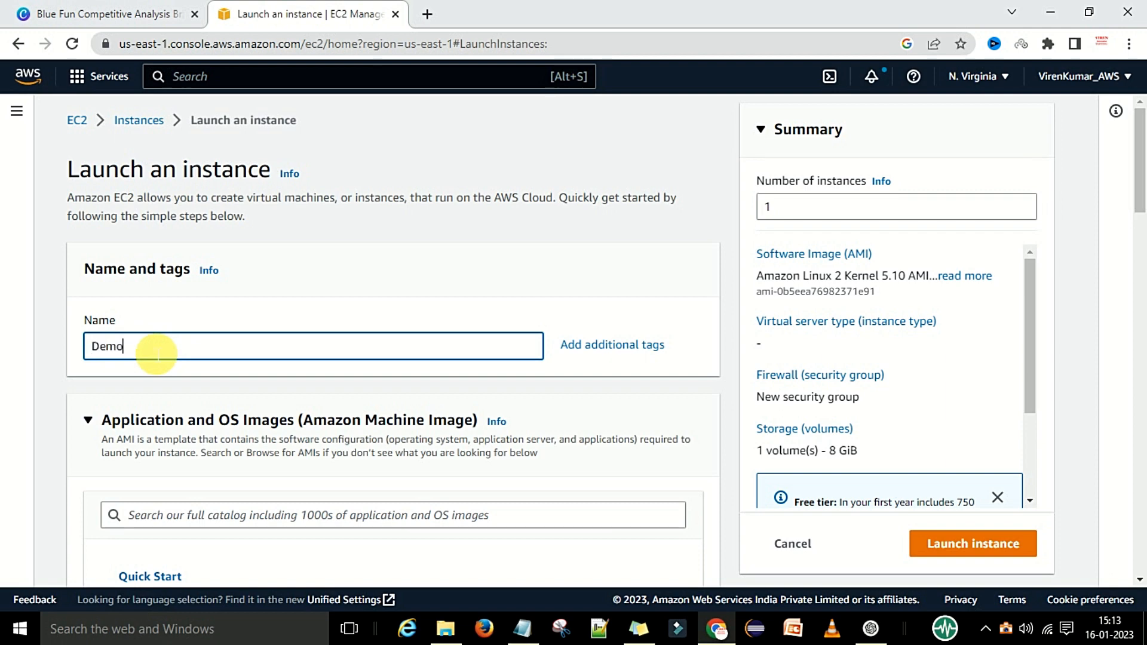
{"action": "type", "text": "Windows"}
- Choose Windows as the quick-start operating system image for the instance
{"action": "scroll", "coordinate": [331, 380], "scroll_direction": "down", "scroll_amount": 3}
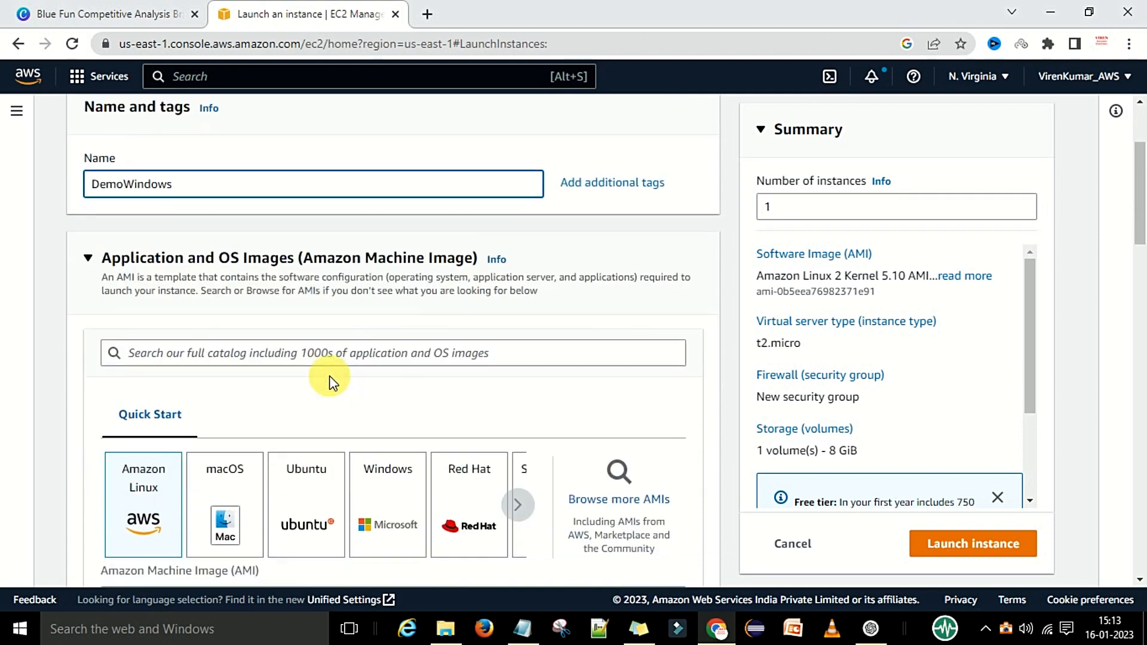
{"action": "scroll", "coordinate": [266, 340], "scroll_direction": "down", "scroll_amount": 4}
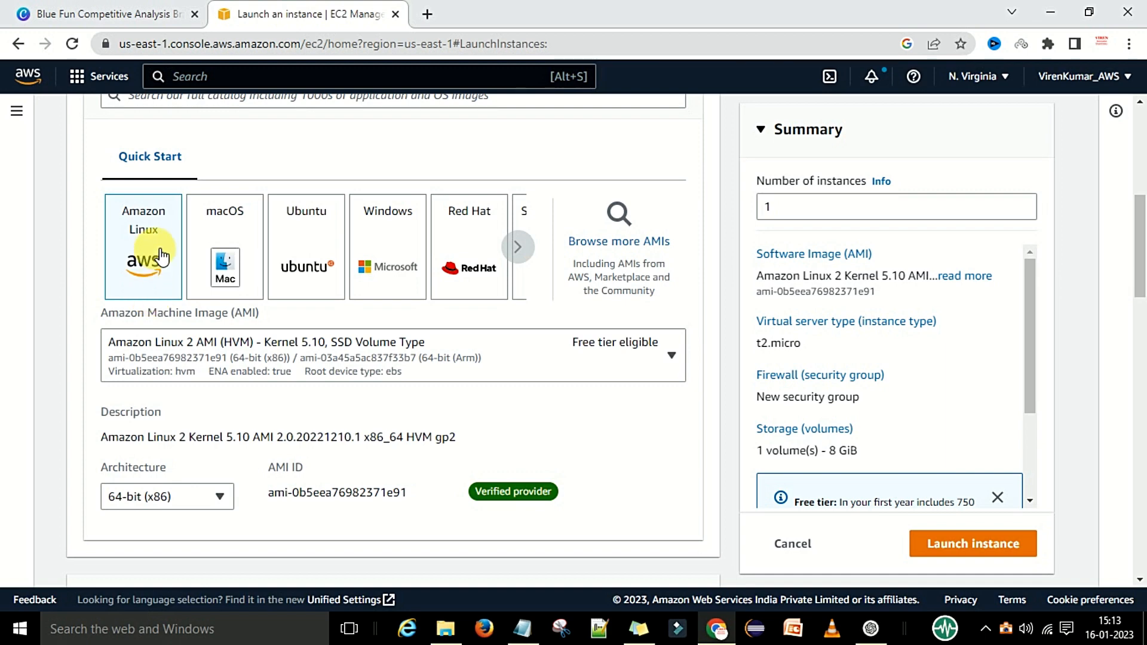
{"action": "left_click", "coordinate": [387, 245]}
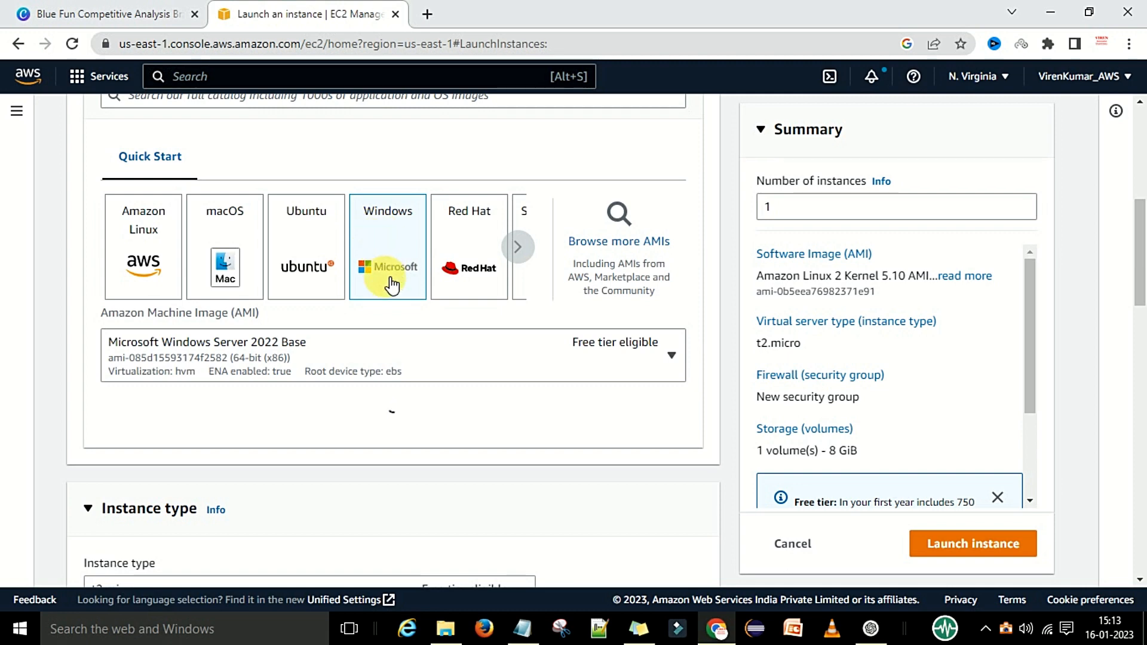
- Examine the Windows Server versions offered as Amazon Machine Images, then close the list with Microsoft Windows Server 2022 Base selected
{"action": "scroll", "coordinate": [256, 295], "scroll_direction": "down", "scroll_amount": 1}
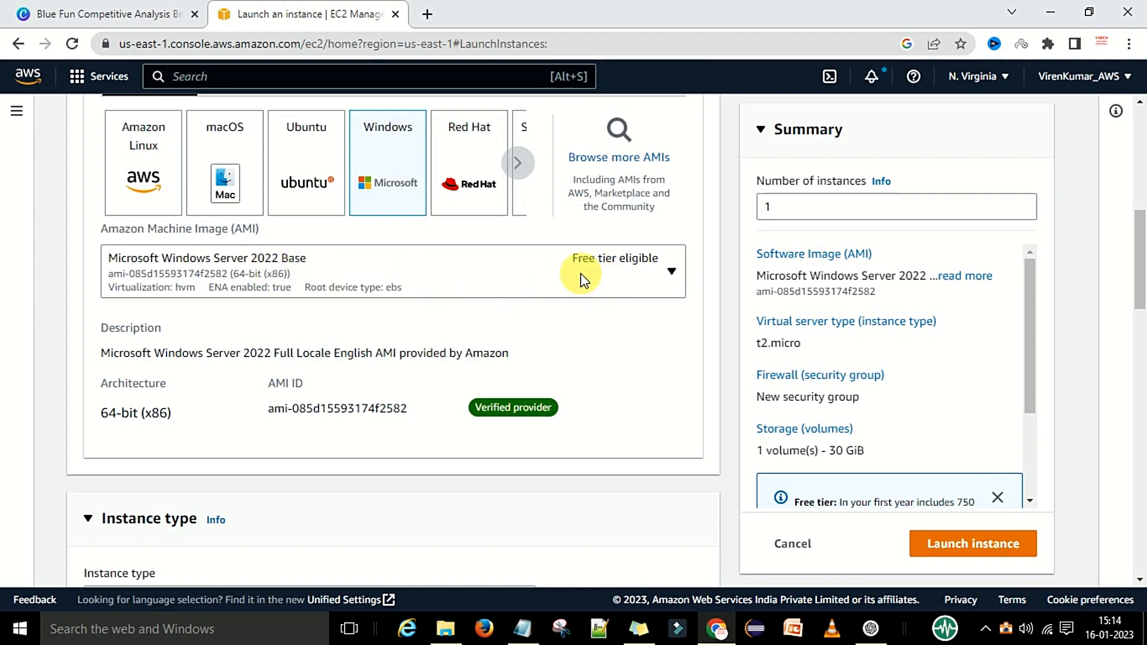
{"action": "left_click", "coordinate": [627, 269]}
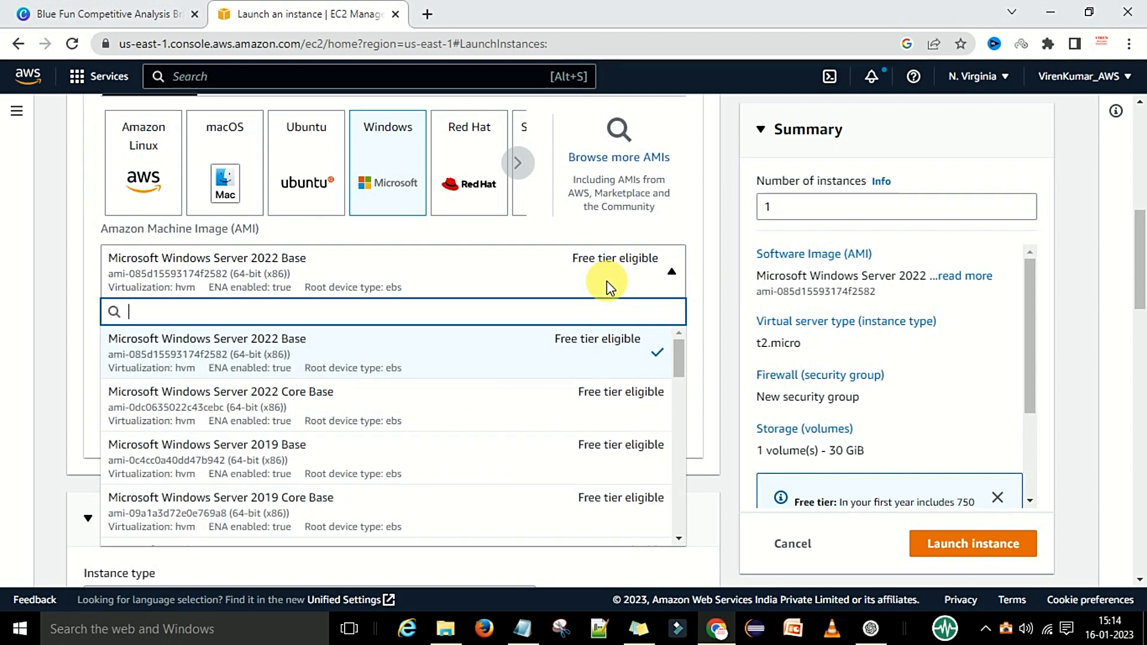
{"action": "scroll", "coordinate": [496, 370], "scroll_direction": "down", "scroll_amount": 1}
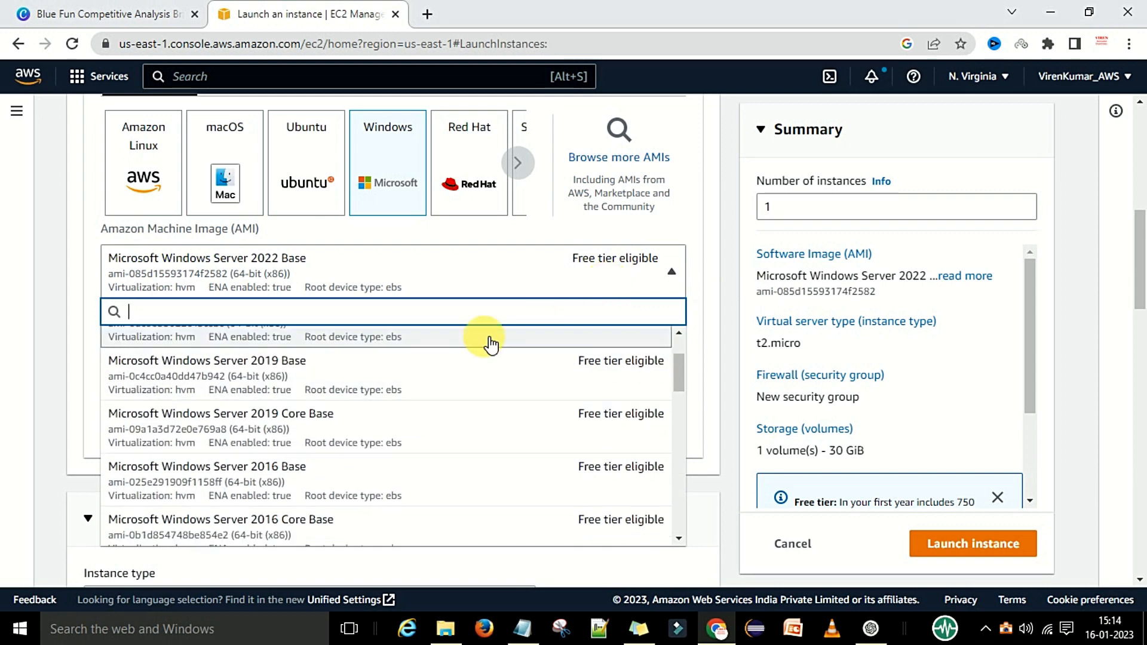
{"action": "scroll", "coordinate": [526, 389], "scroll_direction": "up", "scroll_amount": 1}
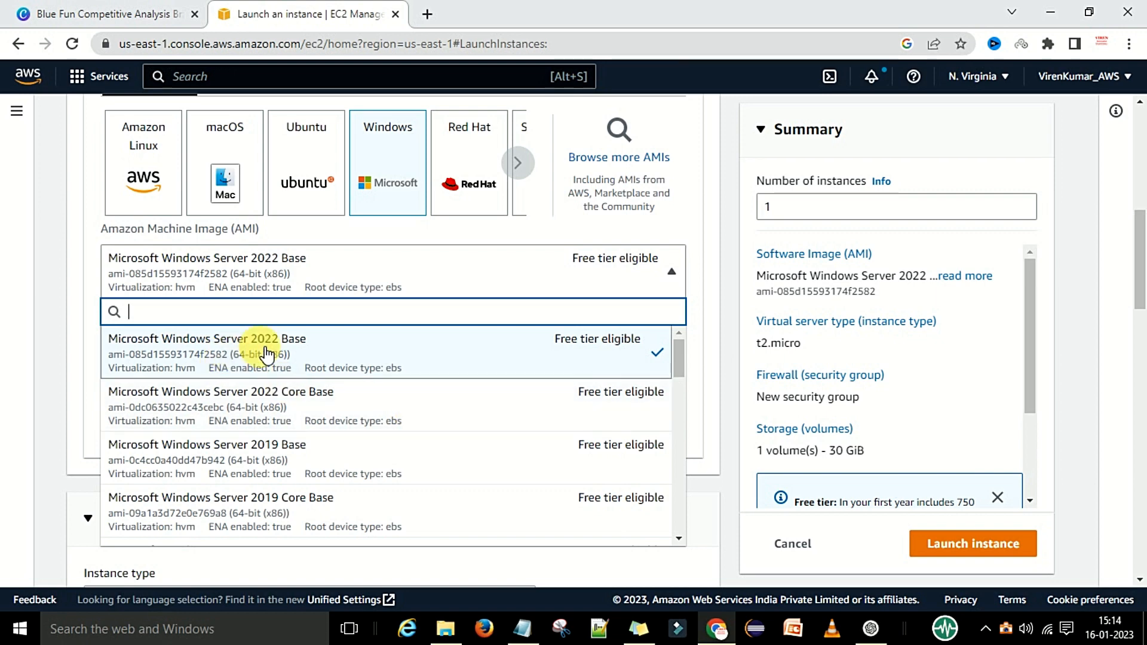
{"action": "scroll", "coordinate": [487, 412], "scroll_direction": "down", "scroll_amount": 10}
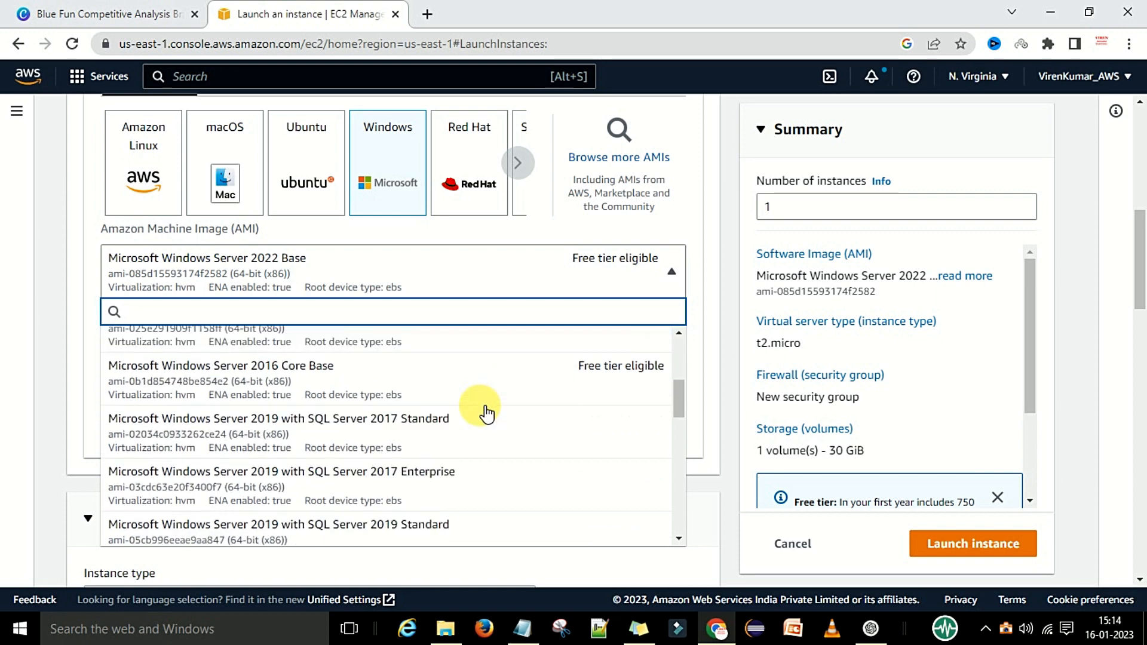
{"action": "scroll", "coordinate": [487, 412], "scroll_direction": "down", "scroll_amount": 5}
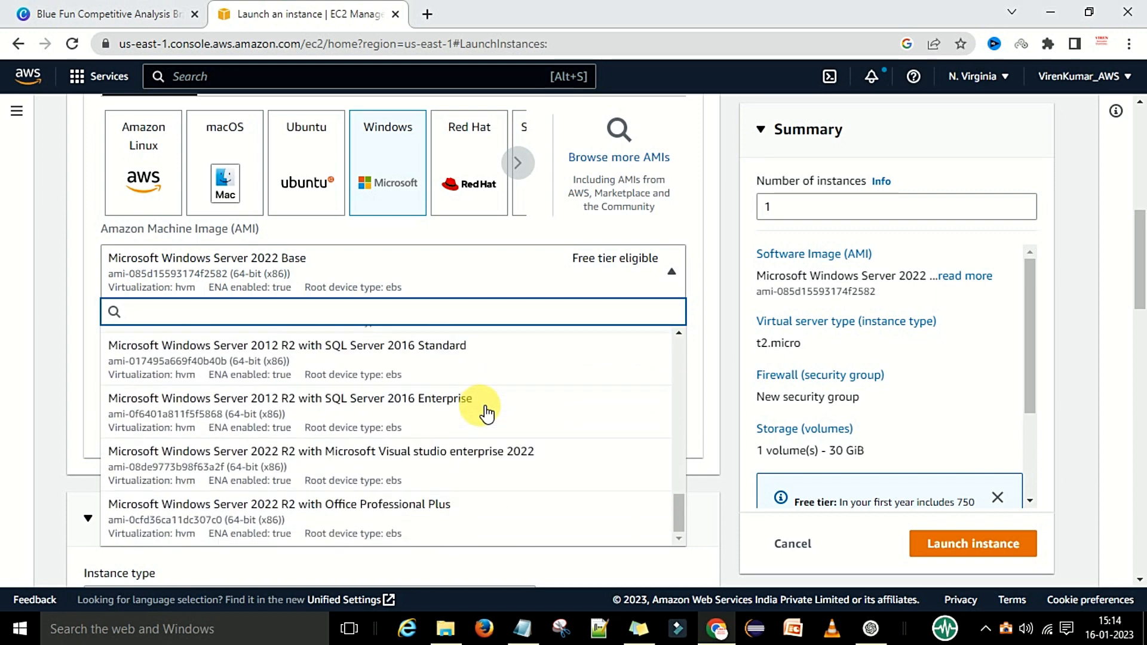
{"action": "scroll", "coordinate": [488, 413], "scroll_direction": "down", "scroll_amount": 3}
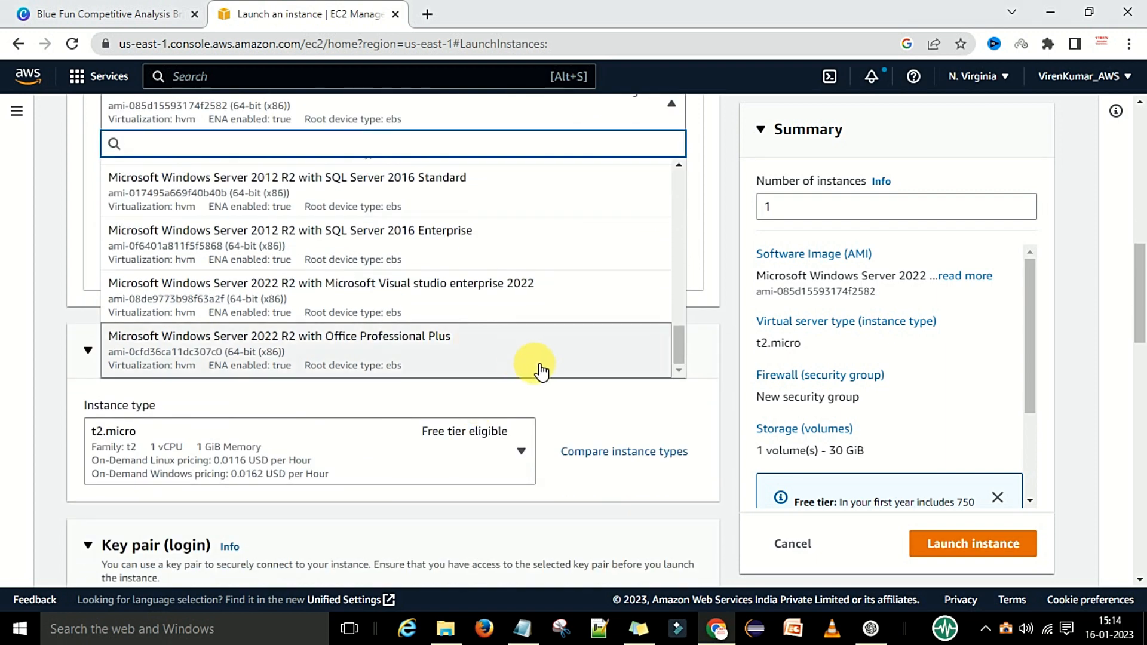
{"action": "scroll", "coordinate": [545, 371], "scroll_direction": "up", "scroll_amount": 3}
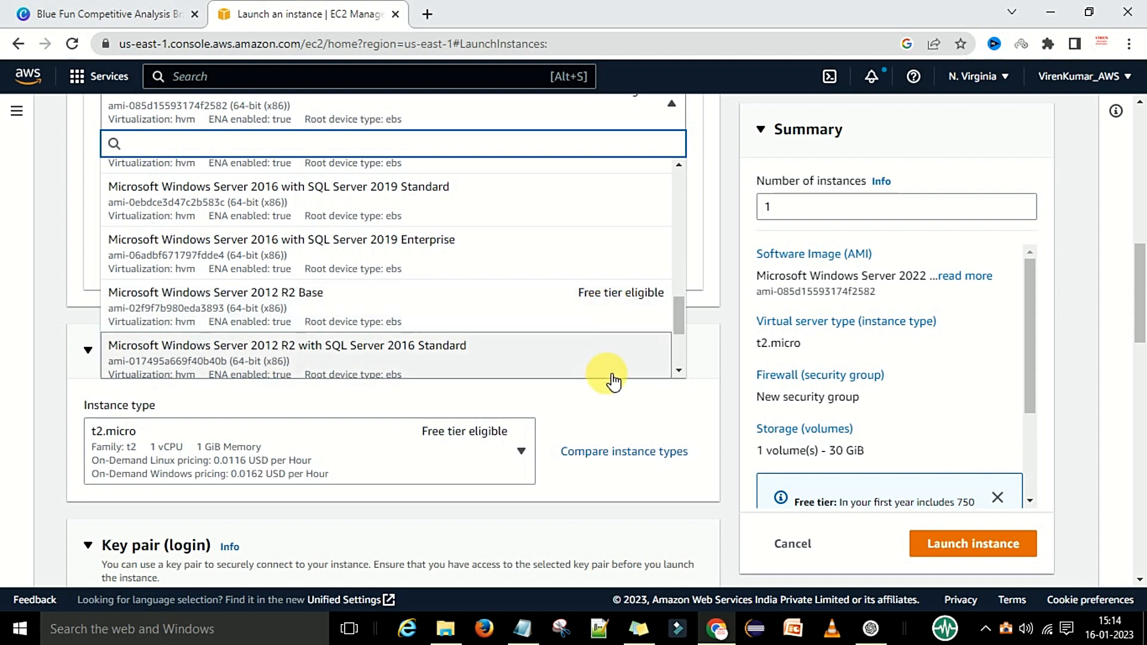
{"action": "scroll", "coordinate": [614, 402], "scroll_direction": "up", "scroll_amount": 5}
{"action": "scroll", "coordinate": [590, 377], "scroll_direction": "down", "scroll_amount": 3}
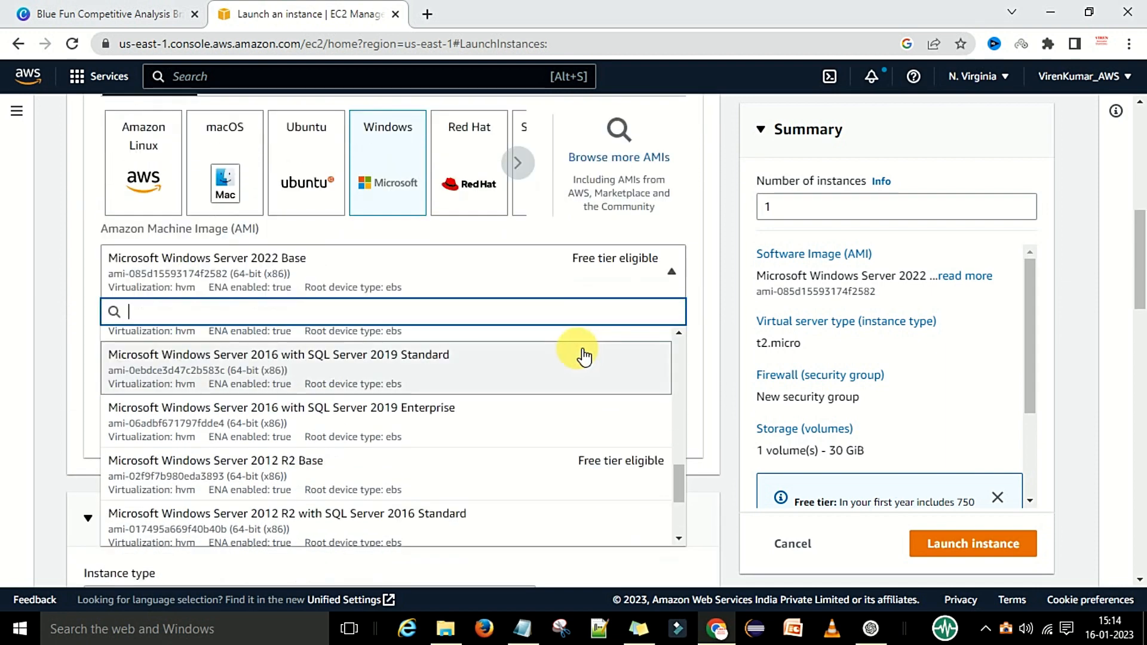
{"action": "scroll", "coordinate": [569, 361], "scroll_direction": "up", "scroll_amount": 5}
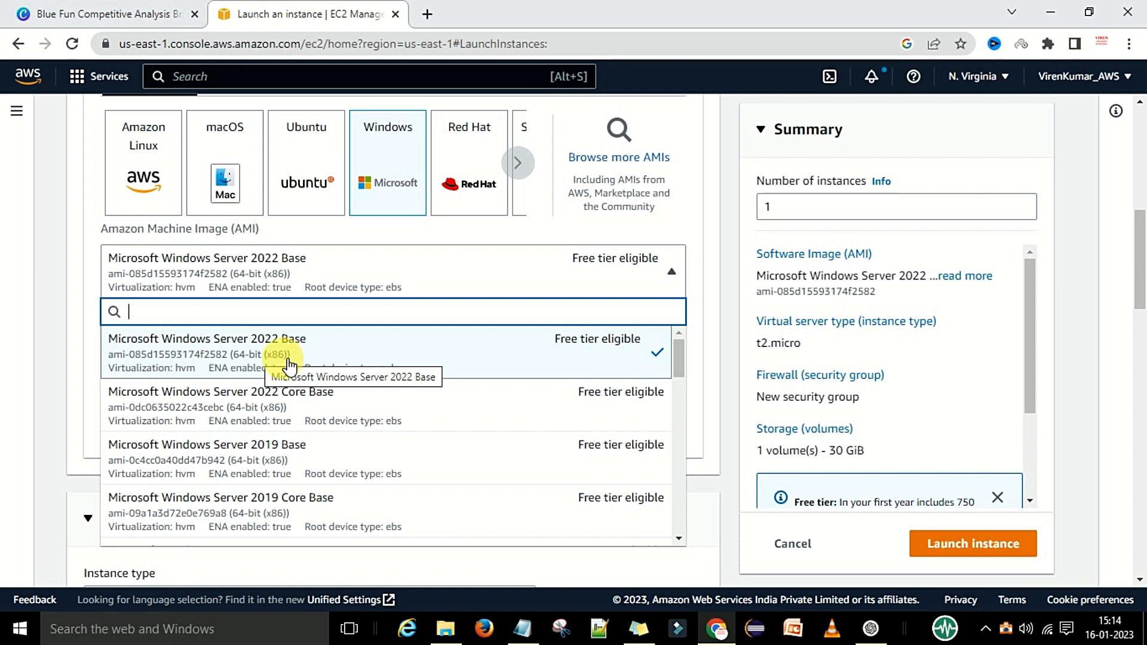
{"action": "left_click", "coordinate": [285, 272]}
- Create a new key pair named Keyforwindows with the .pem private key file format for the instance login
{"action": "scroll", "coordinate": [577, 355], "scroll_direction": "down", "scroll_amount": 1}
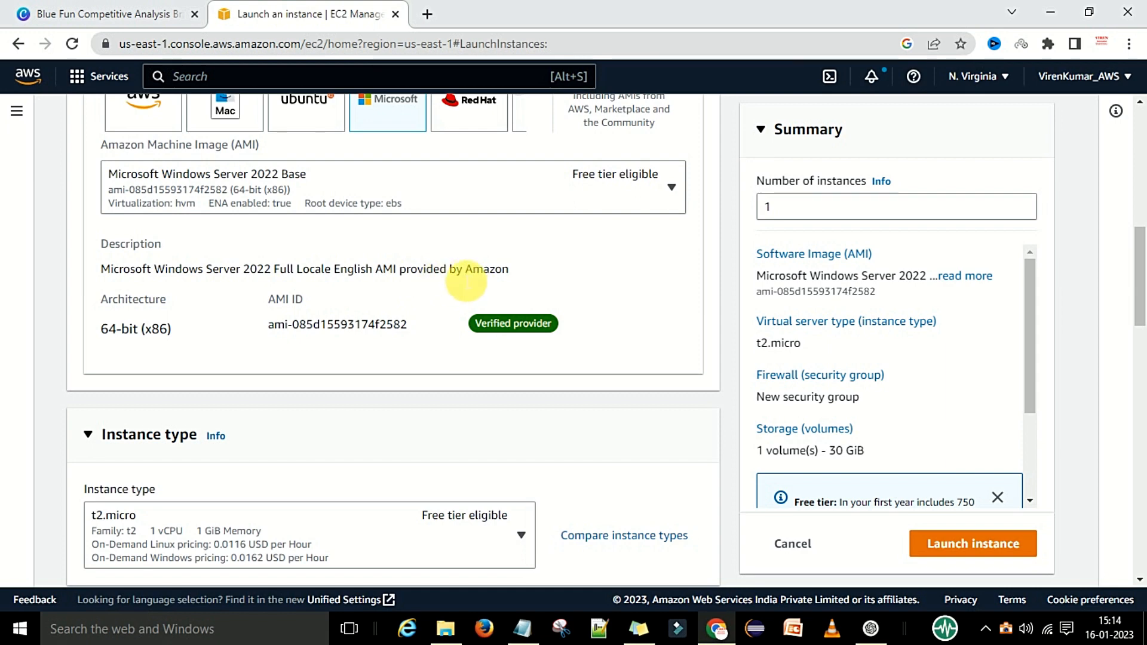
{"action": "scroll", "coordinate": [363, 305], "scroll_direction": "down", "scroll_amount": 1}
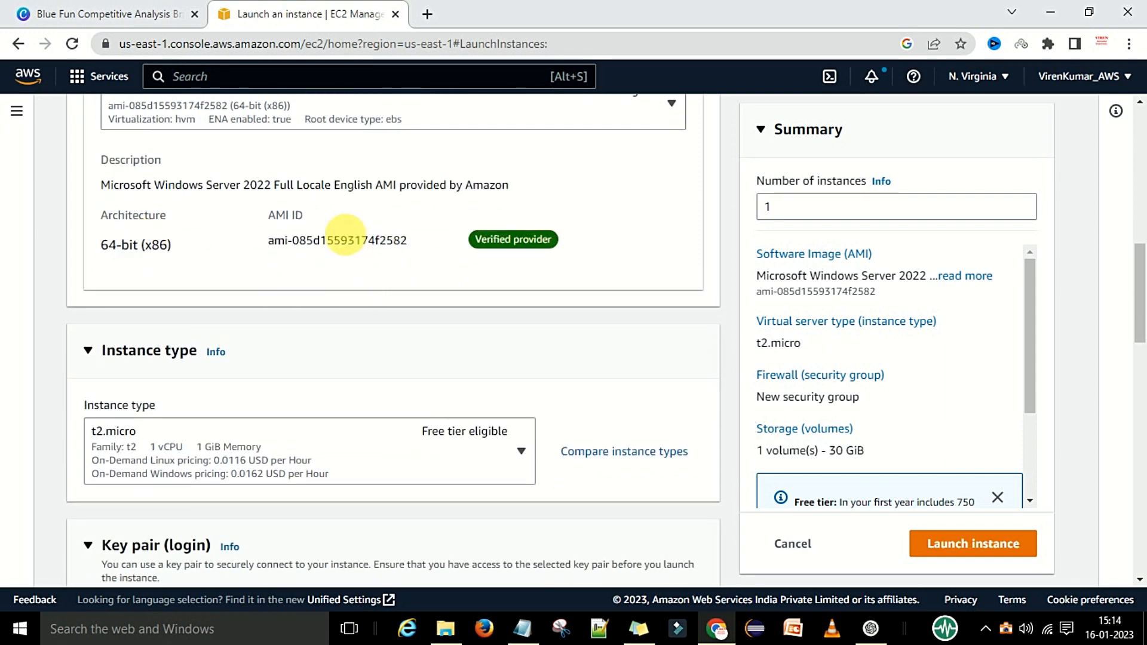
{"action": "scroll", "coordinate": [406, 307], "scroll_direction": "down", "scroll_amount": 2}
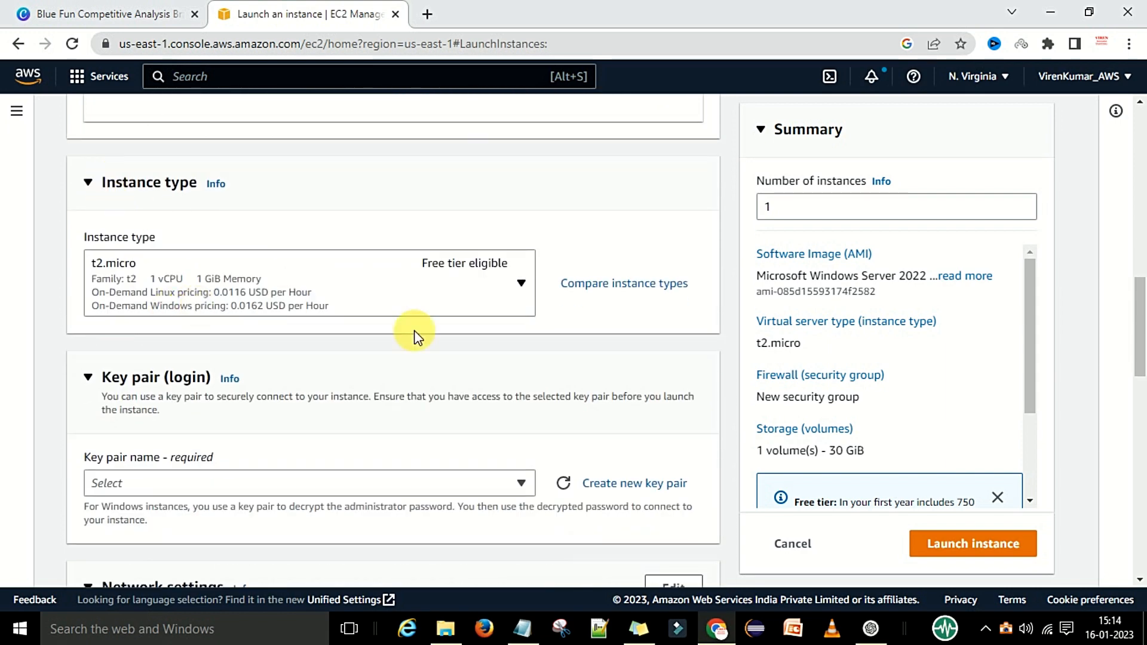
{"action": "scroll", "coordinate": [438, 336], "scroll_direction": "down", "scroll_amount": 1}
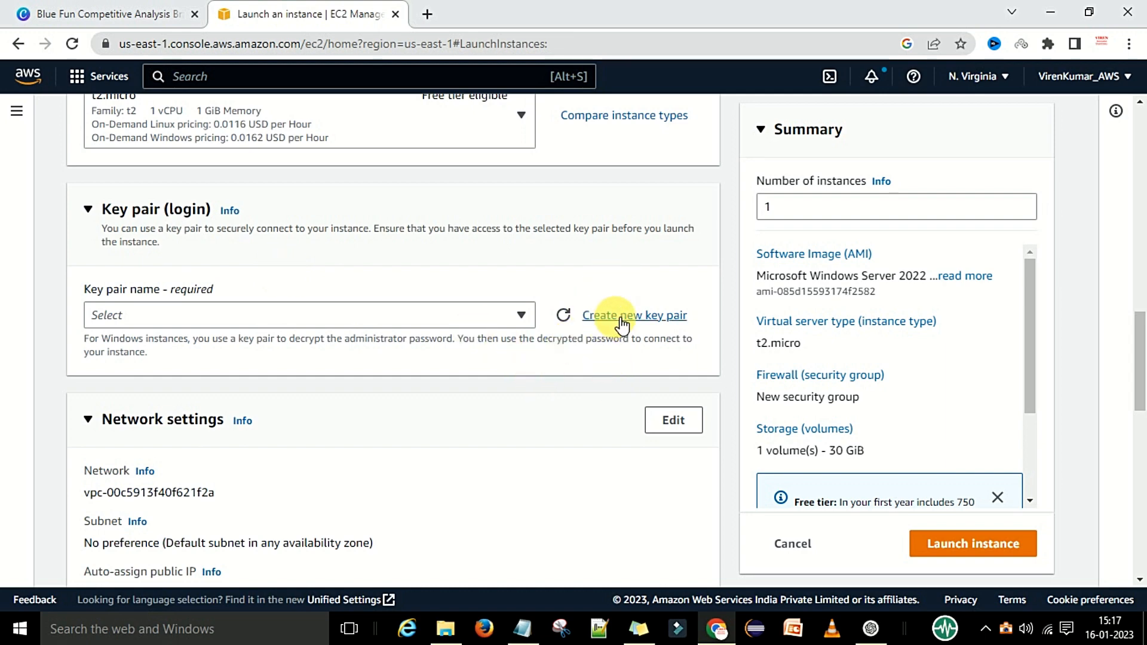
{"action": "left_click", "coordinate": [642, 323]}
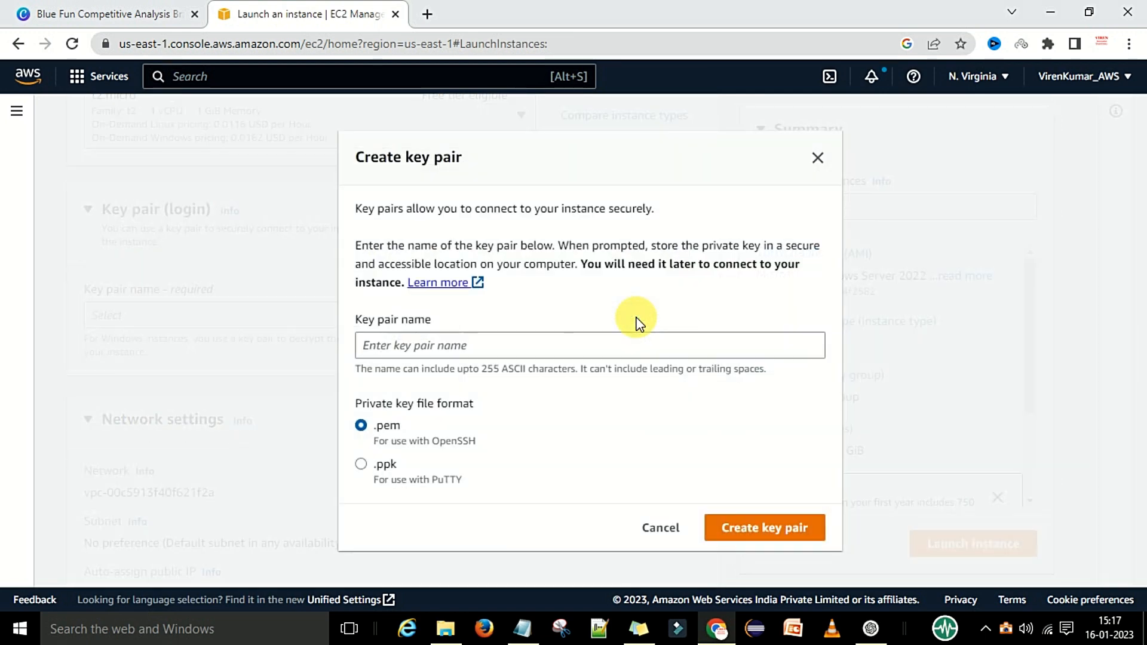
{"action": "left_click", "coordinate": [420, 347]}
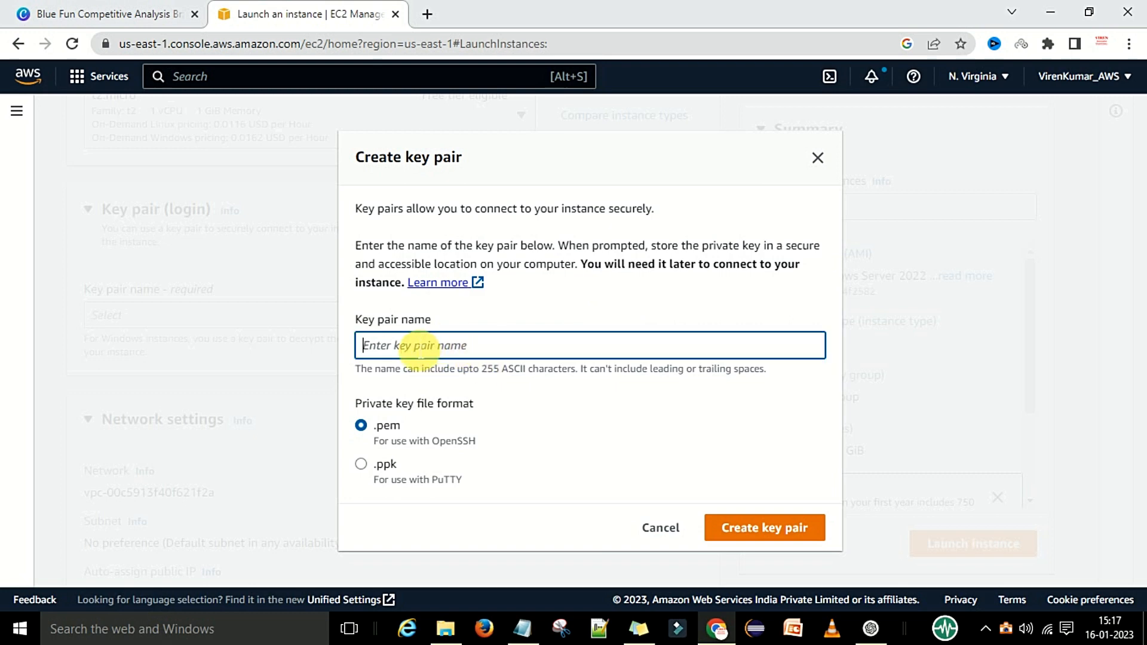
{"action": "type", "text": "Keyfor wi"}
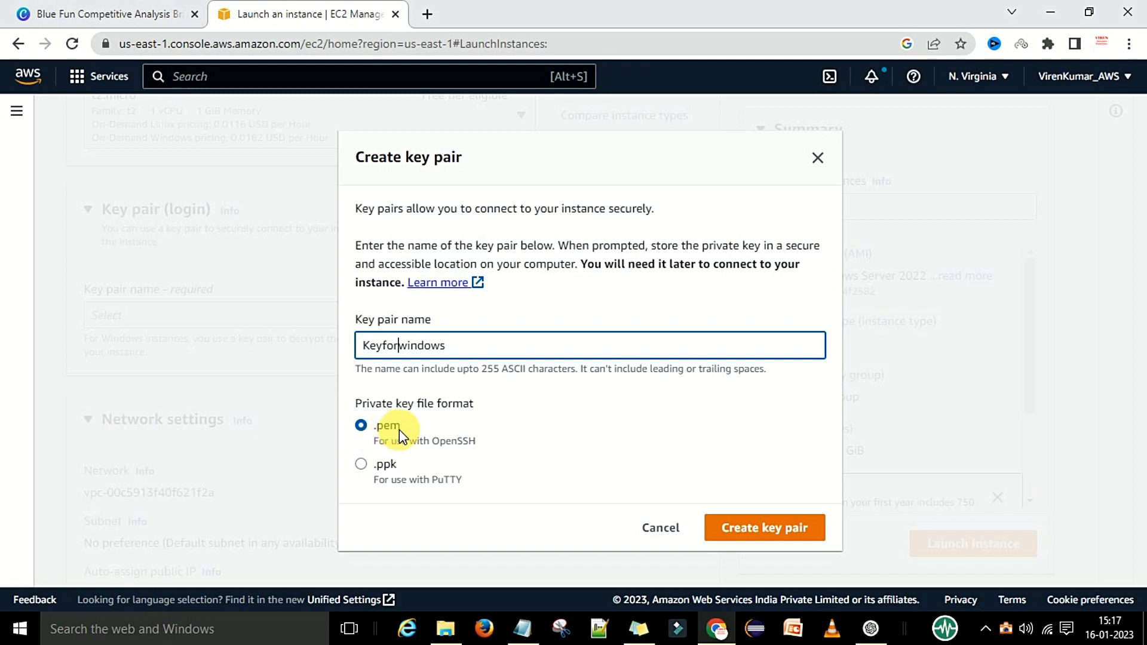
{"action": "left_click", "coordinate": [759, 521]}
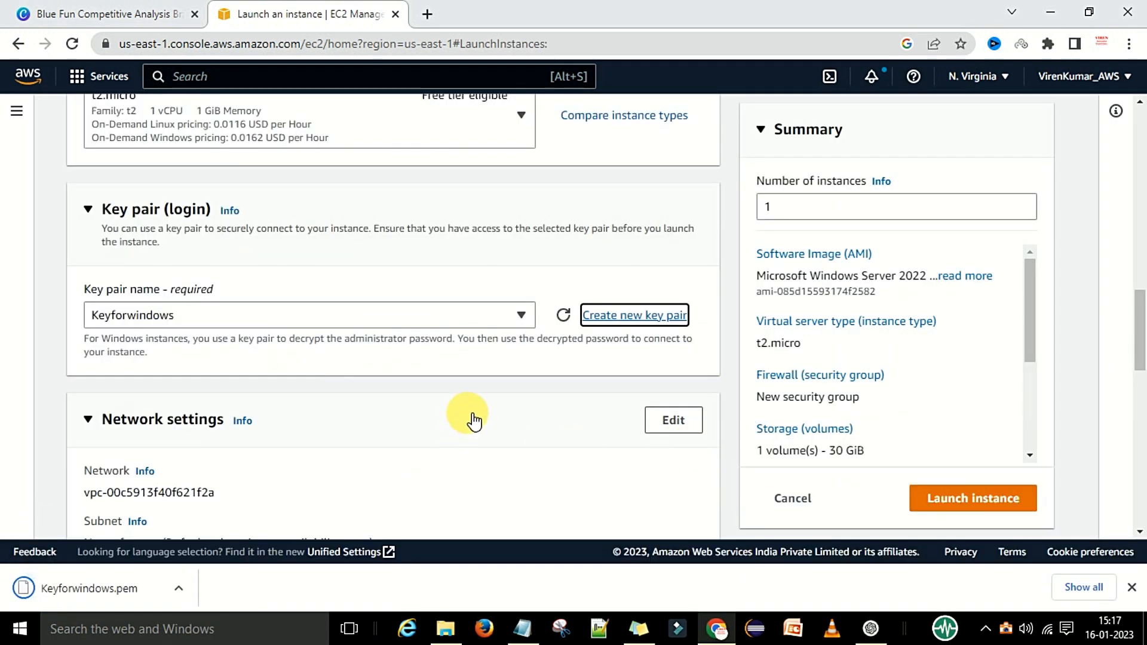
- Locate the downloaded Keyforwindows.pem file in its folder, then return to the instance launch page
{"action": "left_click", "coordinate": [1079, 587]}
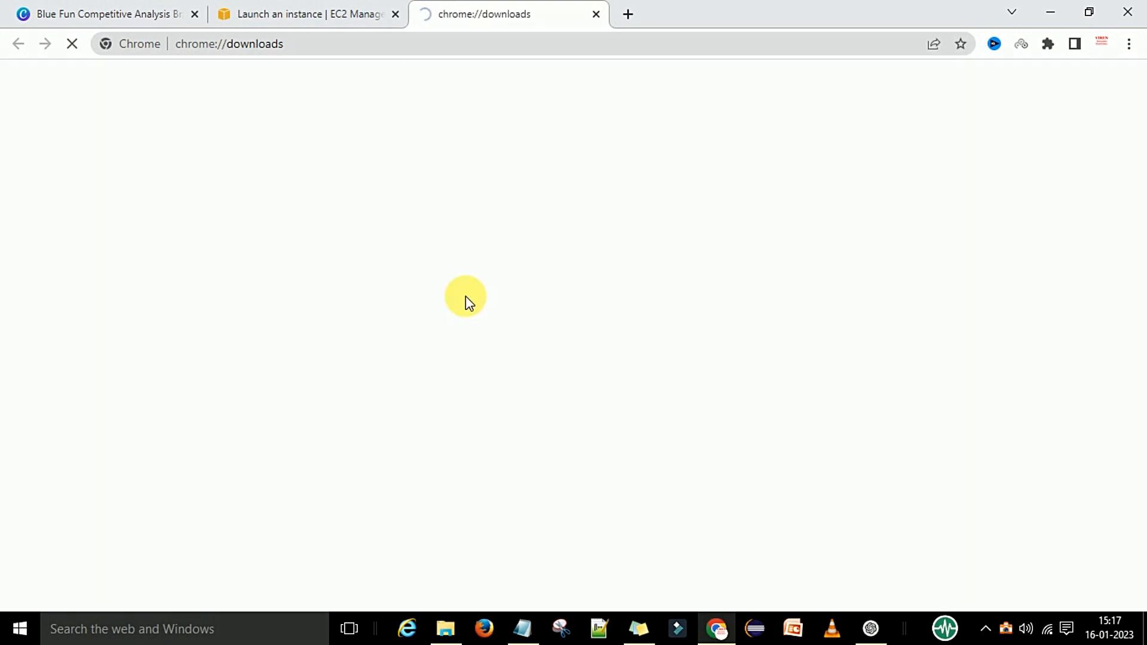
{"action": "left_click", "coordinate": [412, 266]}
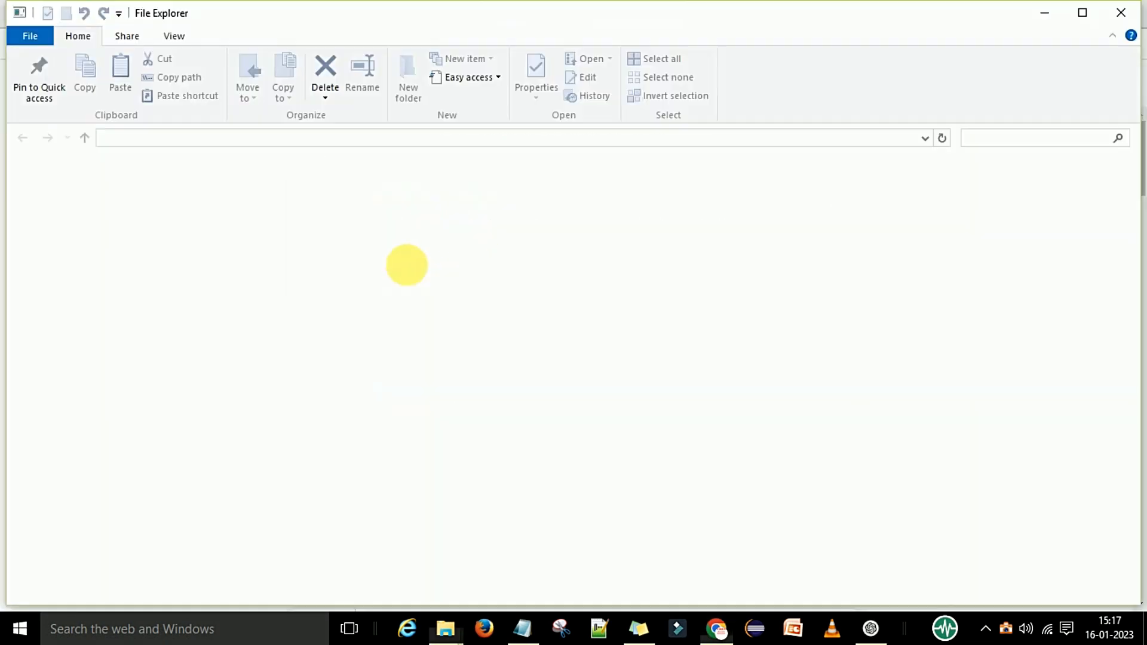
{"action": "left_click", "coordinate": [400, 368]}
{"action": "left_click", "coordinate": [401, 137]}
{"action": "left_click", "coordinate": [392, 381]}
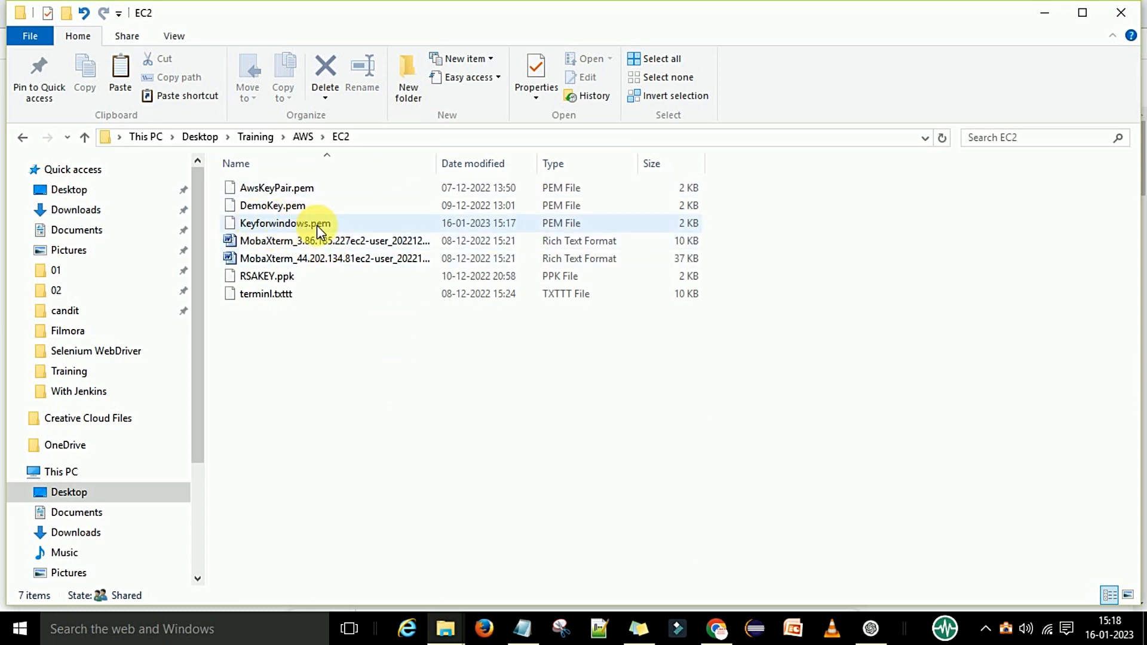
{"action": "left_click", "coordinate": [715, 627]}
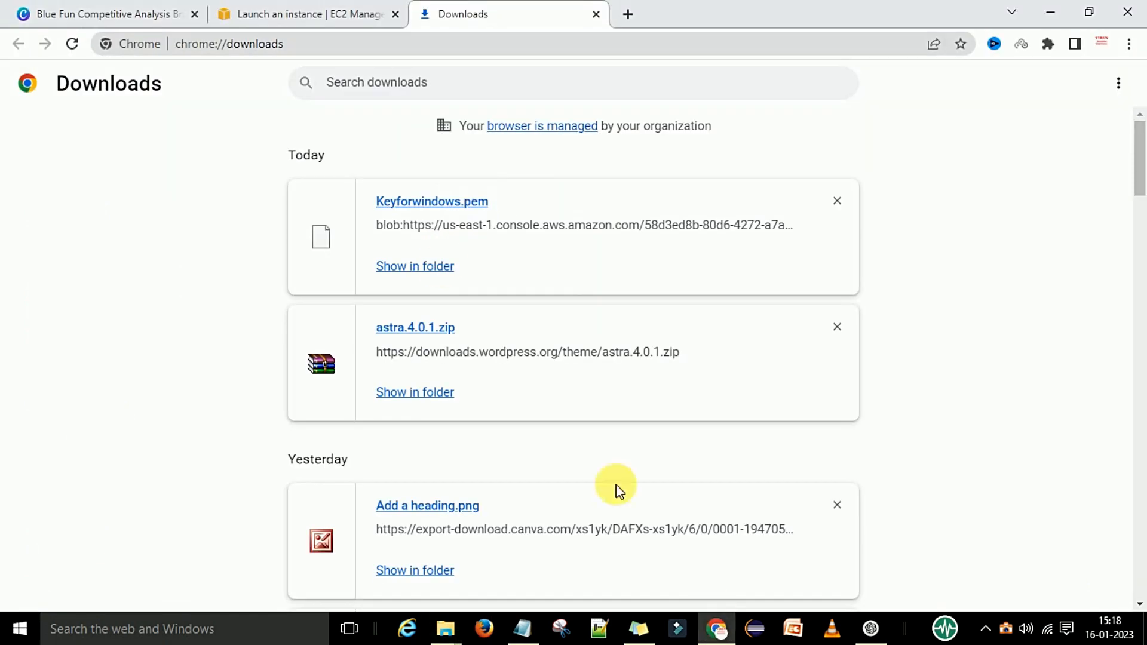
{"action": "left_click", "coordinate": [267, 12]}
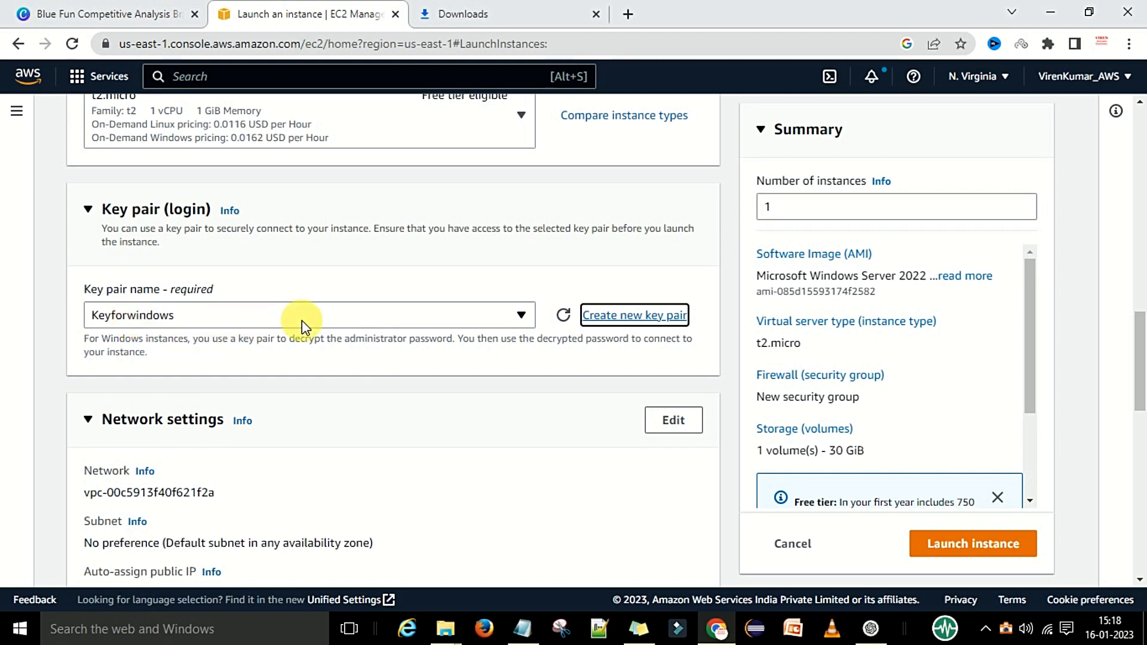
- Examine the instance's network settings and the firewall rules of its new security group, including the RDP access
{"action": "scroll", "coordinate": [494, 441], "scroll_direction": "down", "scroll_amount": 3}
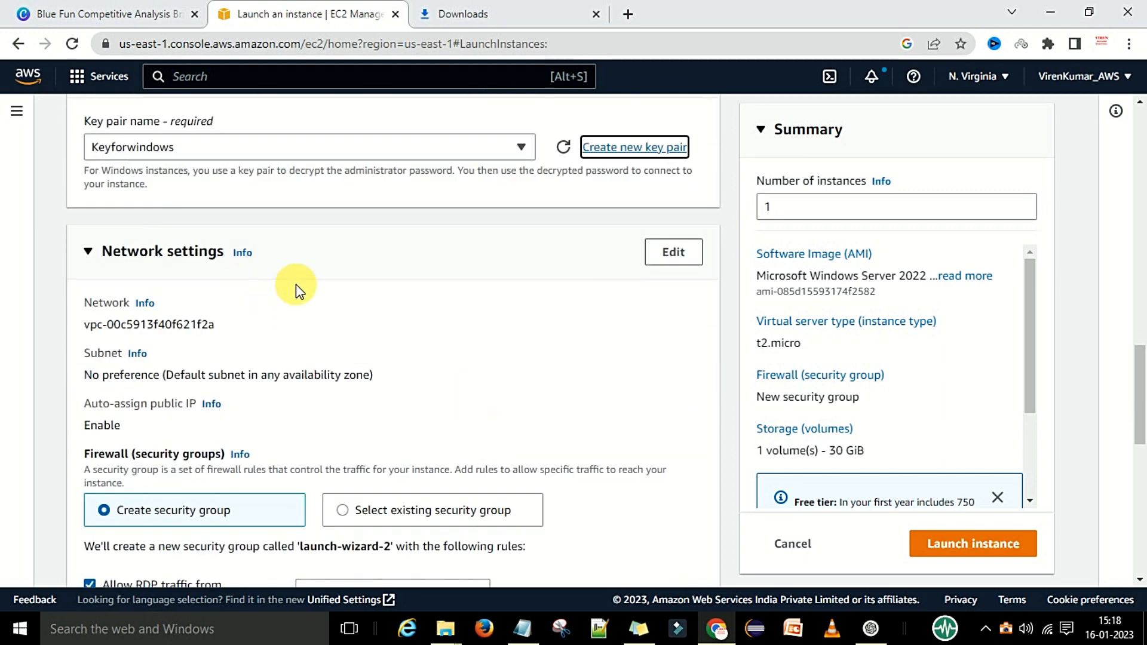
{"action": "scroll", "coordinate": [442, 303], "scroll_direction": "down", "scroll_amount": 1}
{"action": "scroll", "coordinate": [443, 303], "scroll_direction": "down", "scroll_amount": 1}
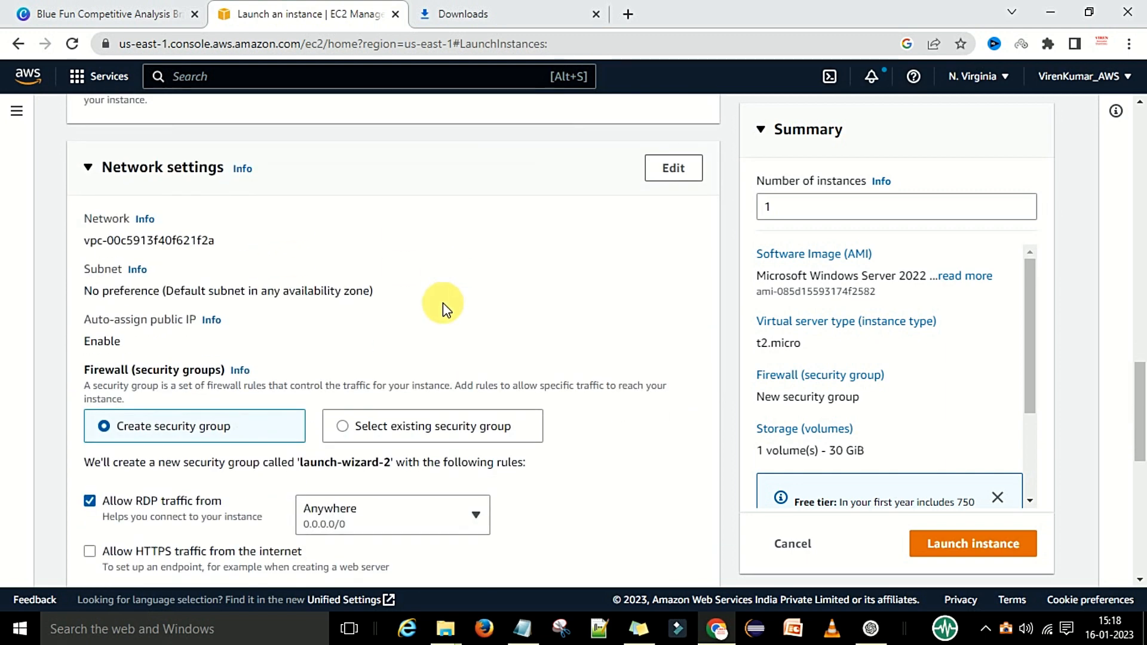
{"action": "scroll", "coordinate": [442, 302], "scroll_direction": "down", "scroll_amount": 2}
{"action": "scroll", "coordinate": [584, 361], "scroll_direction": "down", "scroll_amount": 2}
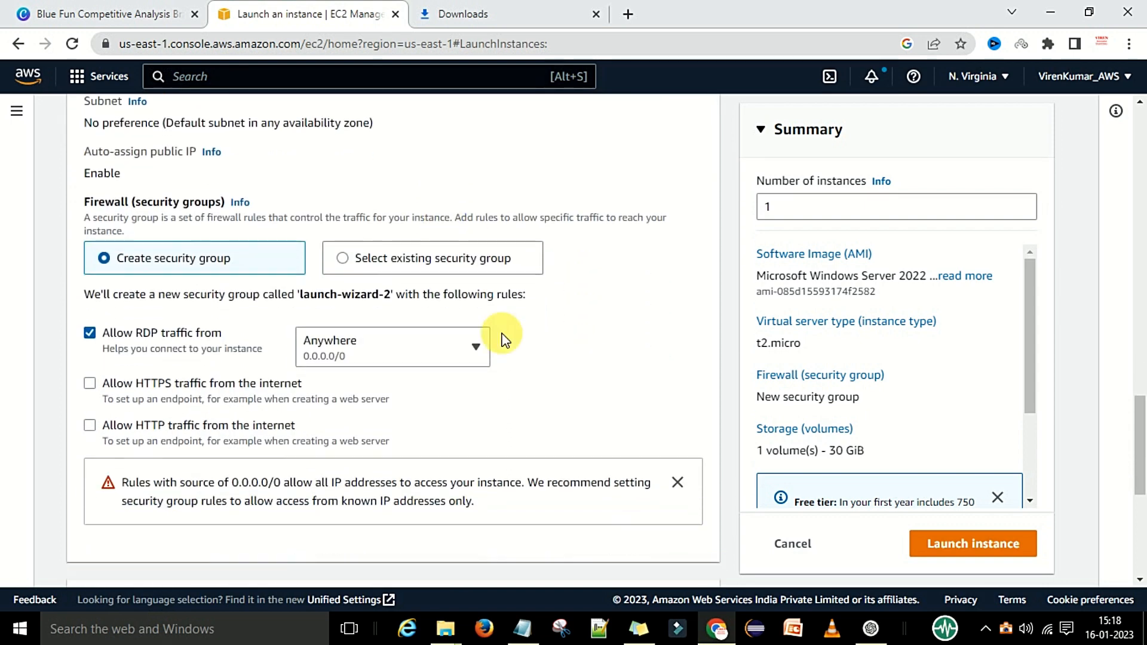
{"action": "scroll", "coordinate": [179, 306], "scroll_direction": "down", "scroll_amount": 1}
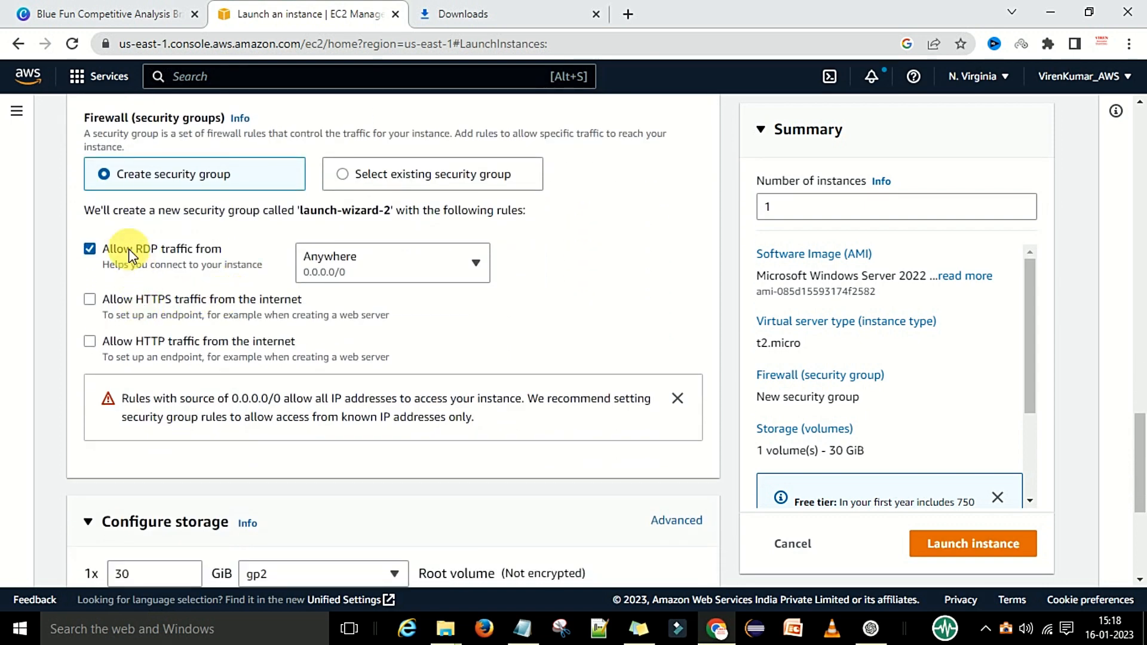
{"action": "scroll", "coordinate": [496, 305], "scroll_direction": "down", "scroll_amount": 1}
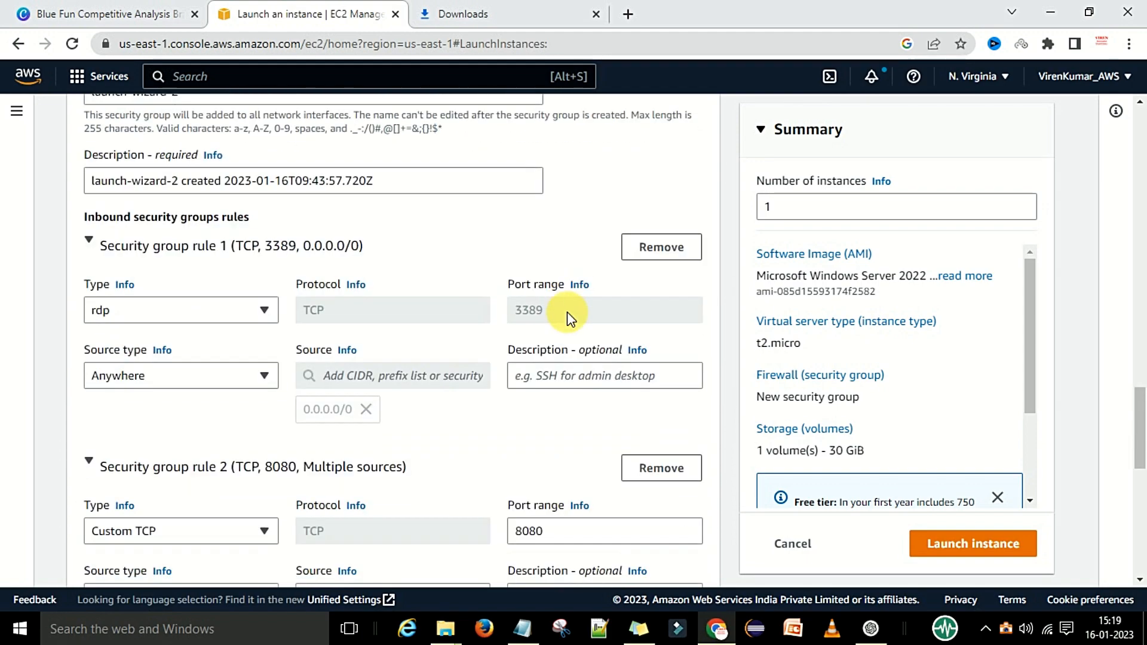
- Review the 30 GiB gp2 storage configuration and the launch summary, and launch the instance
{"action": "scroll", "coordinate": [568, 312], "scroll_direction": "down", "scroll_amount": 7}
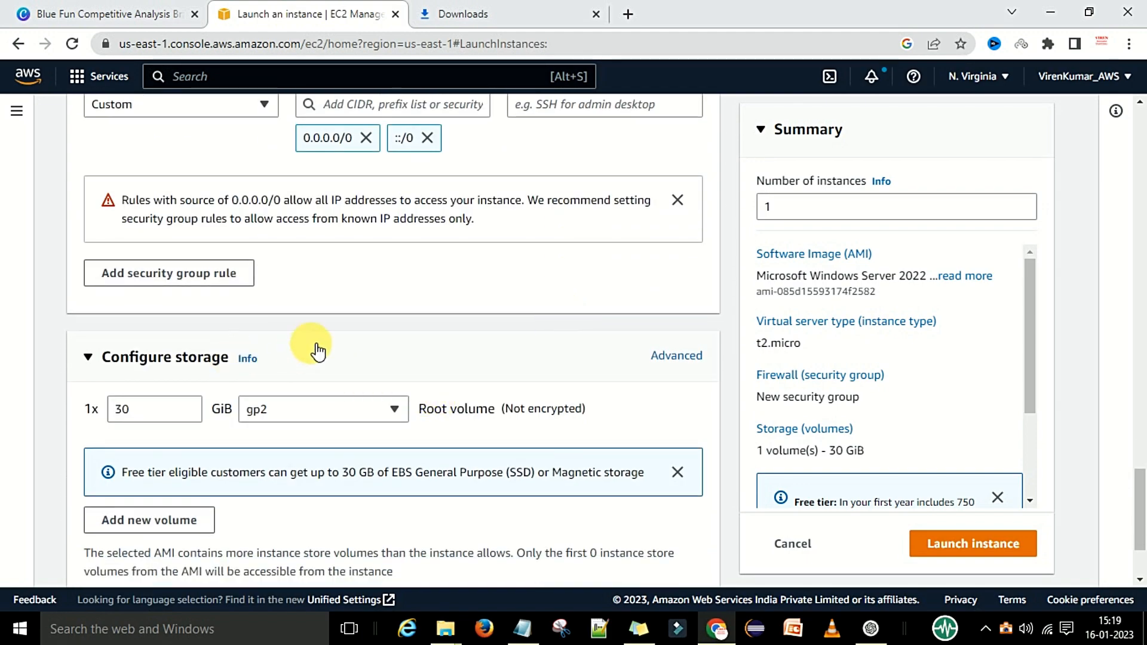
{"action": "scroll", "coordinate": [318, 351], "scroll_direction": "down", "scroll_amount": 1}
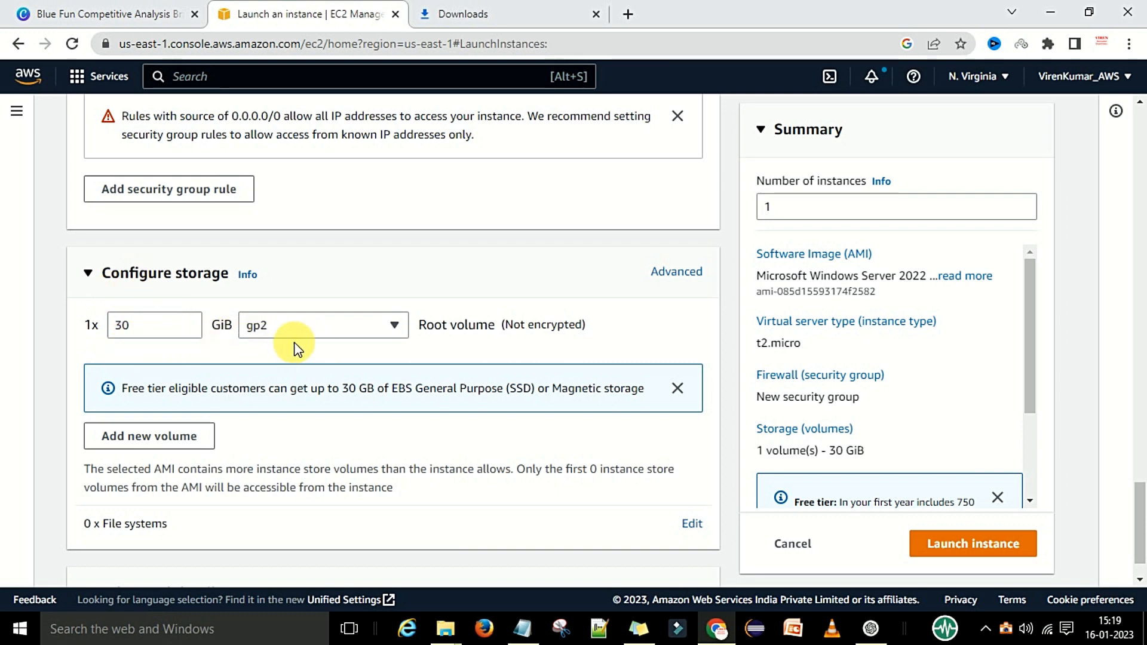
{"action": "scroll", "coordinate": [469, 344], "scroll_direction": "down", "scroll_amount": 1}
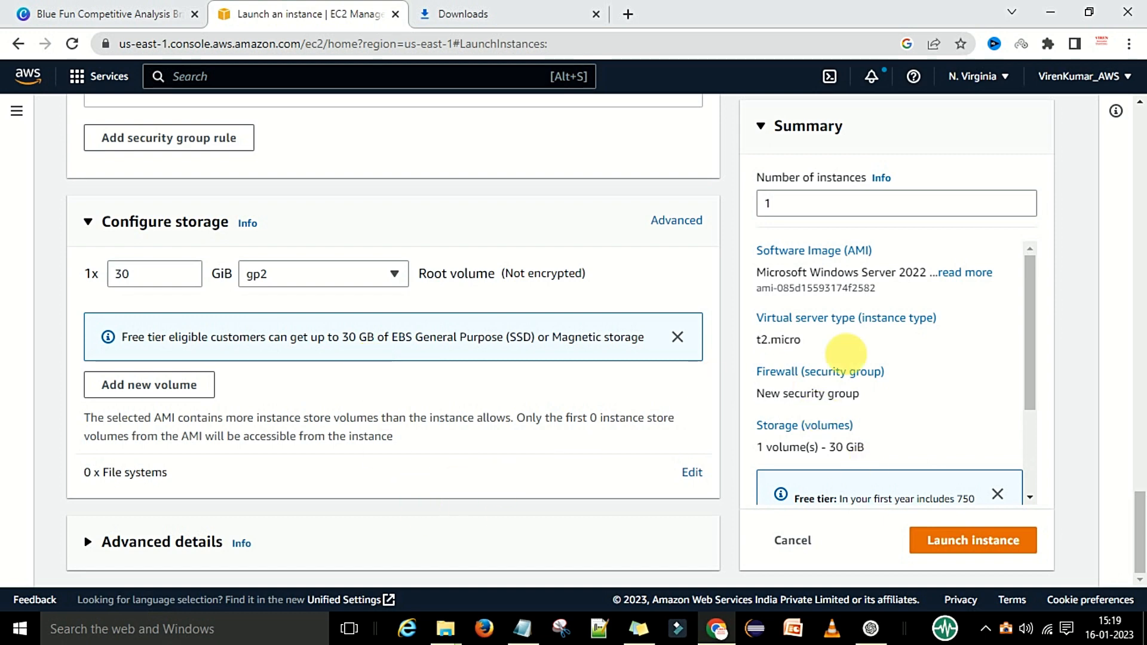
{"action": "scroll", "coordinate": [876, 336], "scroll_direction": "up", "scroll_amount": 4}
{"action": "scroll", "coordinate": [854, 327], "scroll_direction": "down", "scroll_amount": 3}
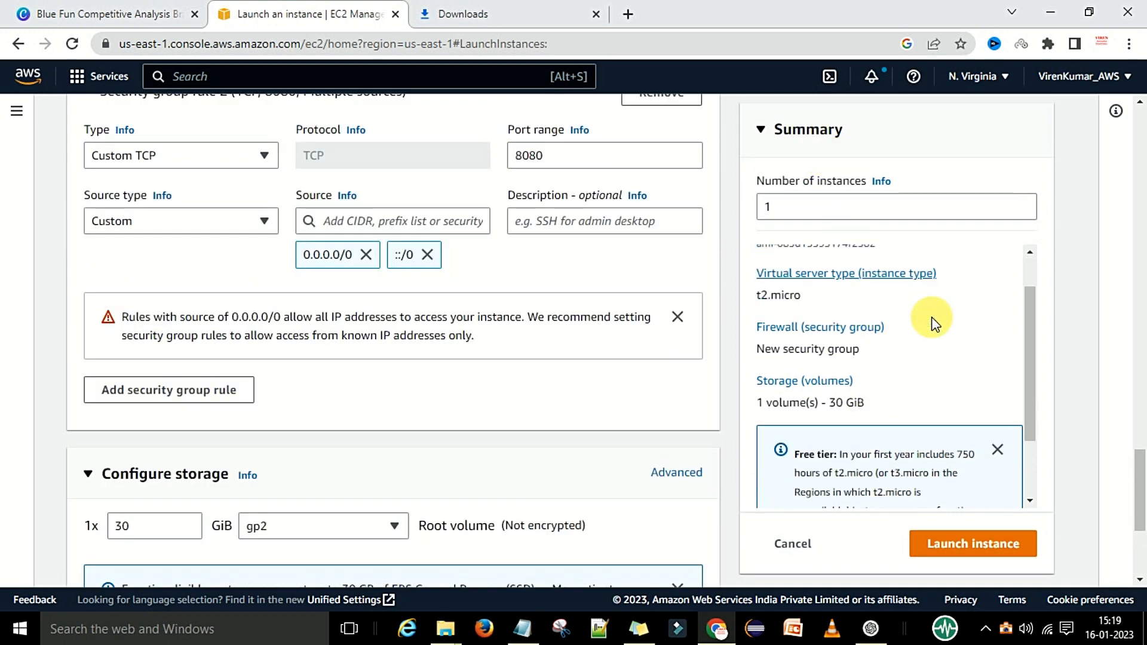
{"action": "left_click", "coordinate": [975, 552]}
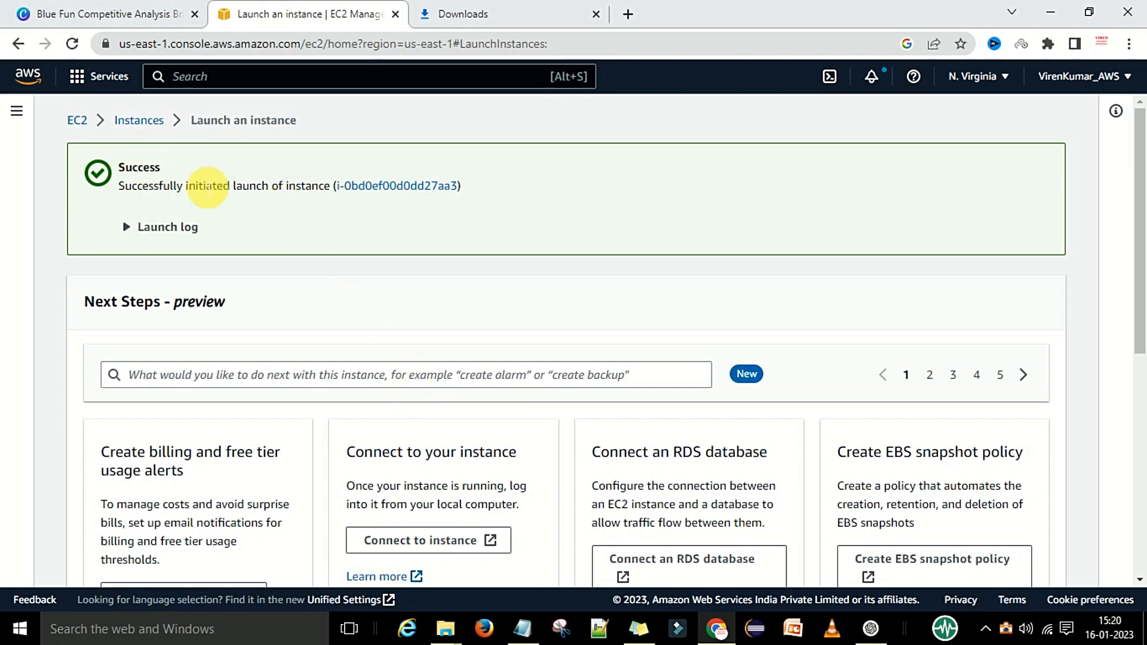
- Open the launched instance in the instances list and examine its state, status check, security group and key name
{"action": "left_click", "coordinate": [402, 193]}
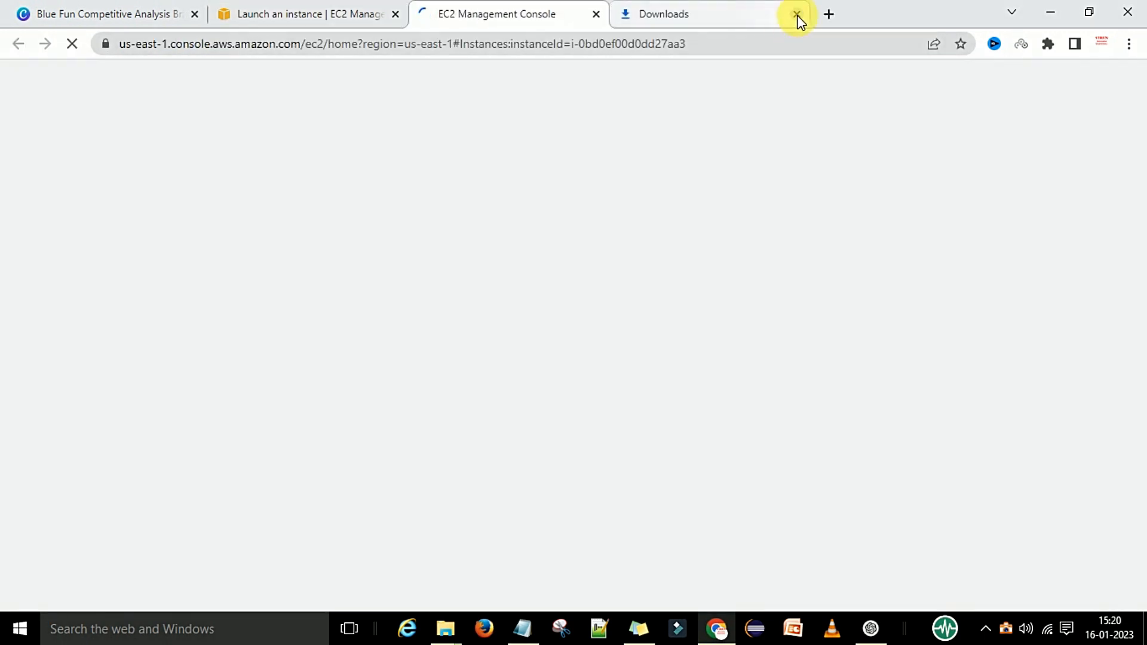
{"action": "left_click", "coordinate": [797, 14]}
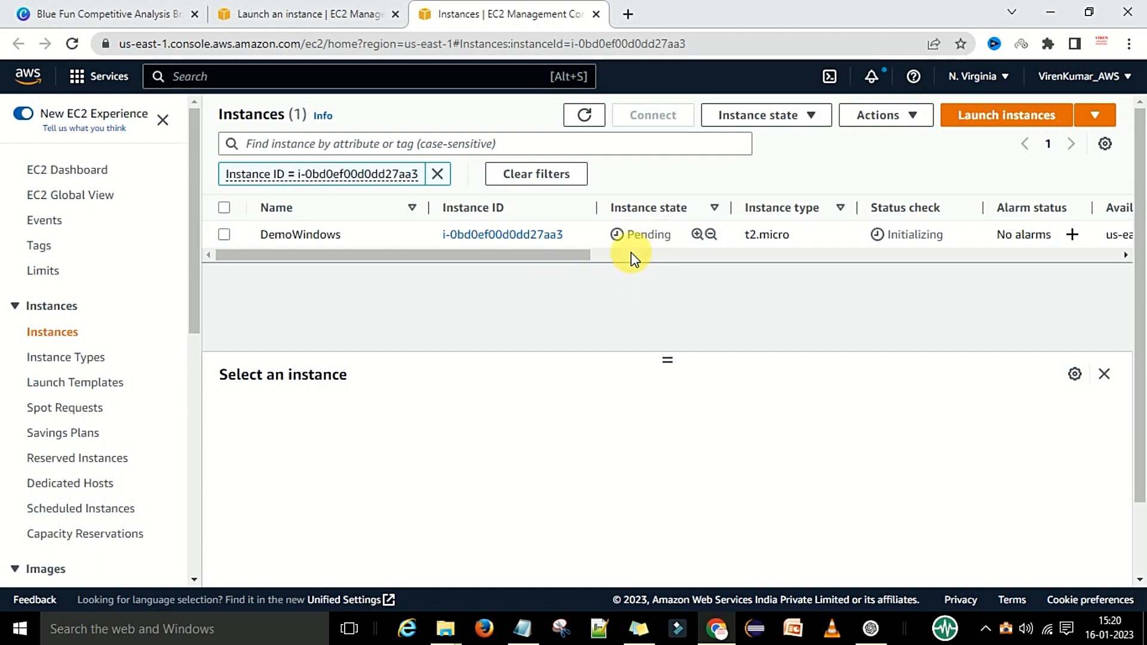
{"action": "left_click_drag", "start_coordinate": [546, 257], "coordinate": [647, 268]}
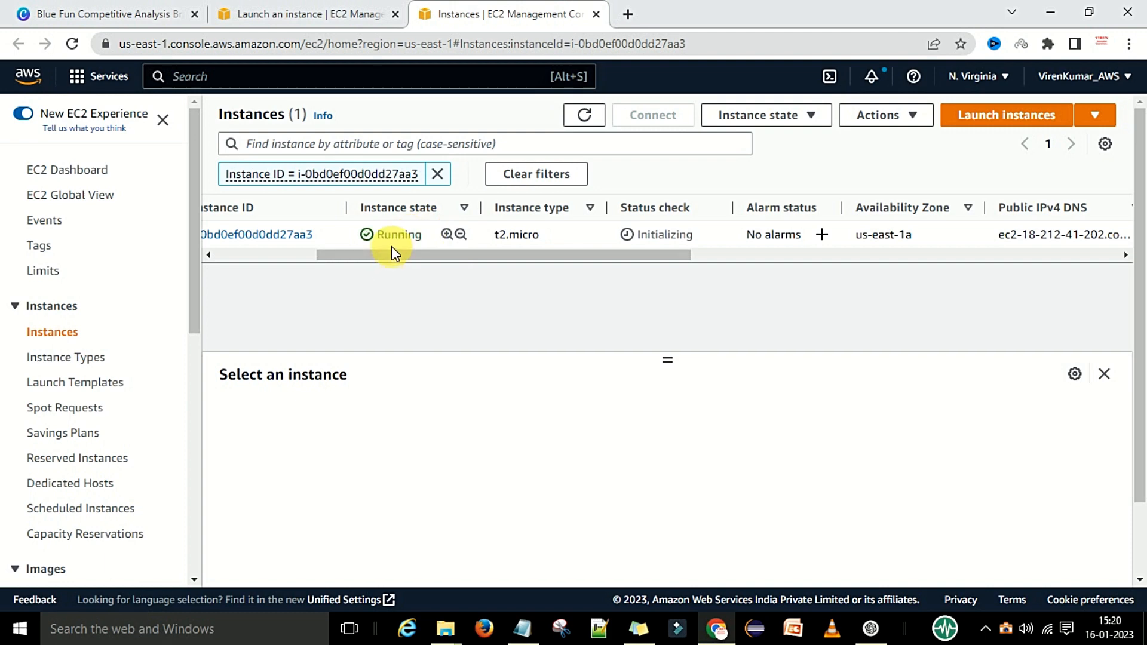
{"action": "left_click_drag", "start_coordinate": [571, 256], "coordinate": [916, 271]}
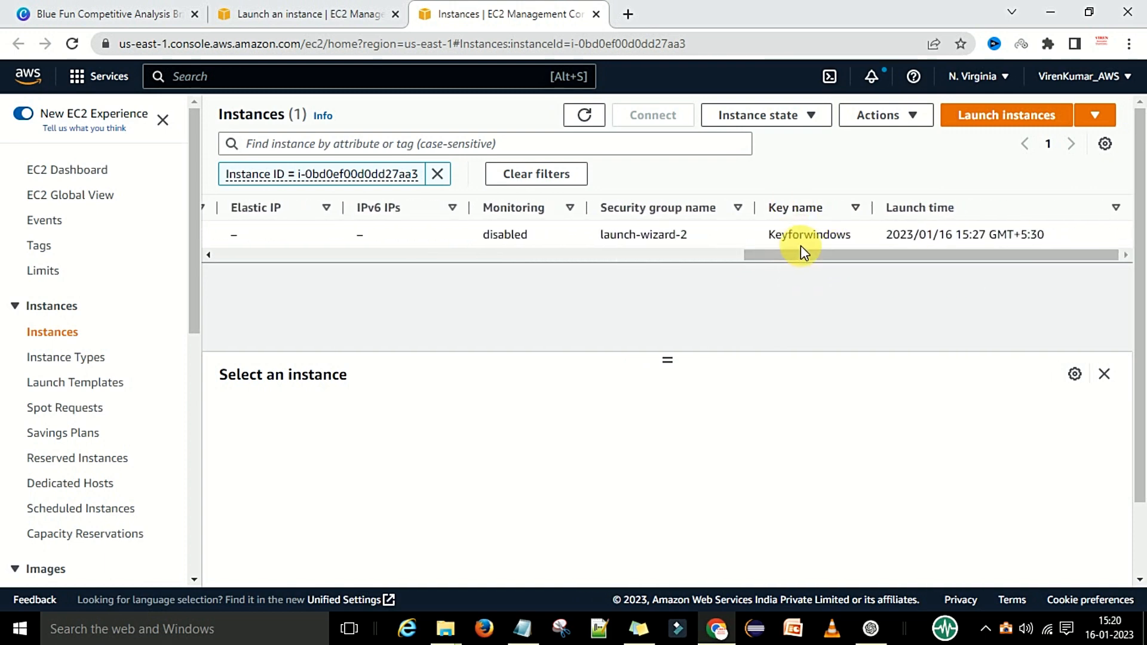
{"action": "left_click_drag", "start_coordinate": [822, 254], "coordinate": [287, 264]}
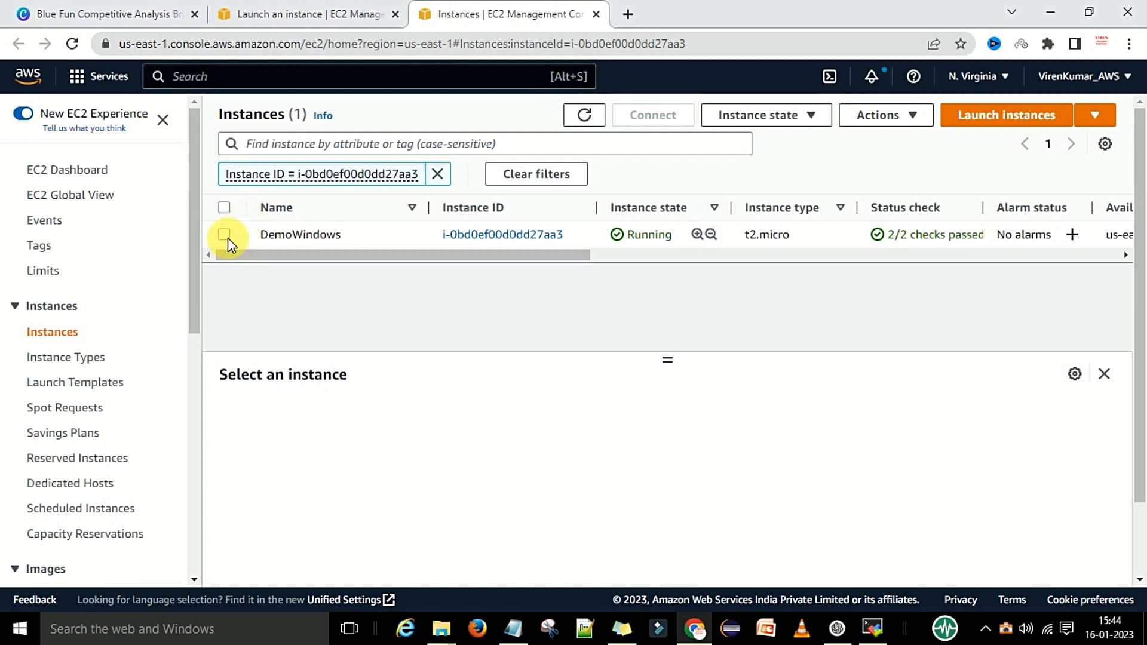
- Open the RDP client connection details for the DemoWindows instance and request its Windows password
{"action": "left_click", "coordinate": [281, 237]}
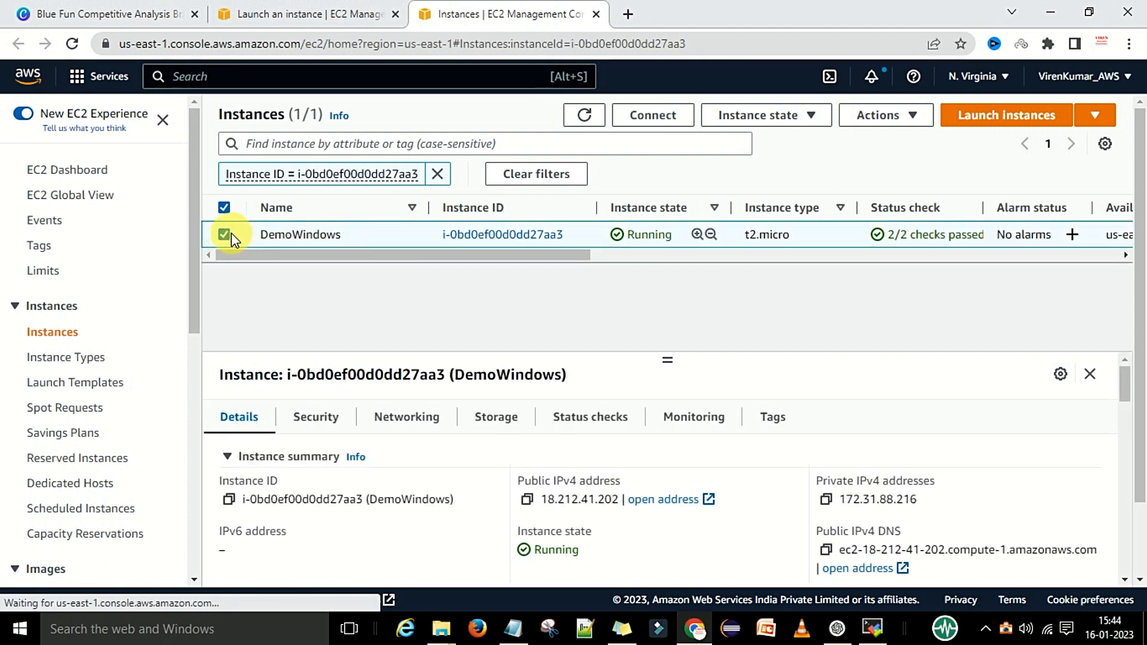
{"action": "left_click", "coordinate": [658, 118]}
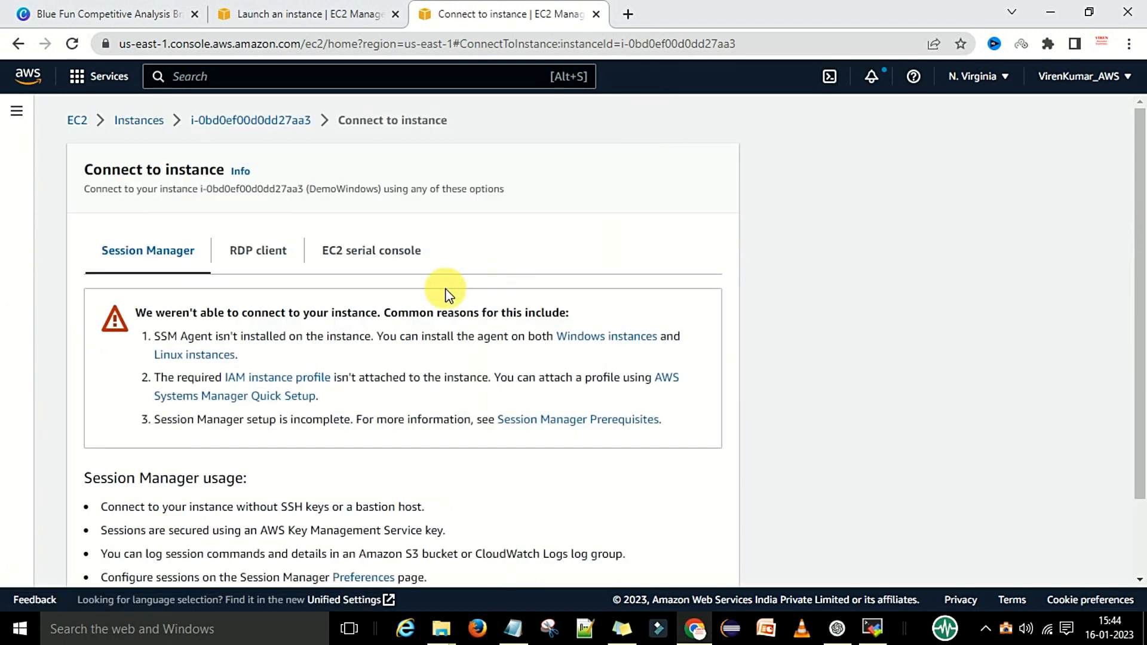
{"action": "left_click", "coordinate": [270, 257]}
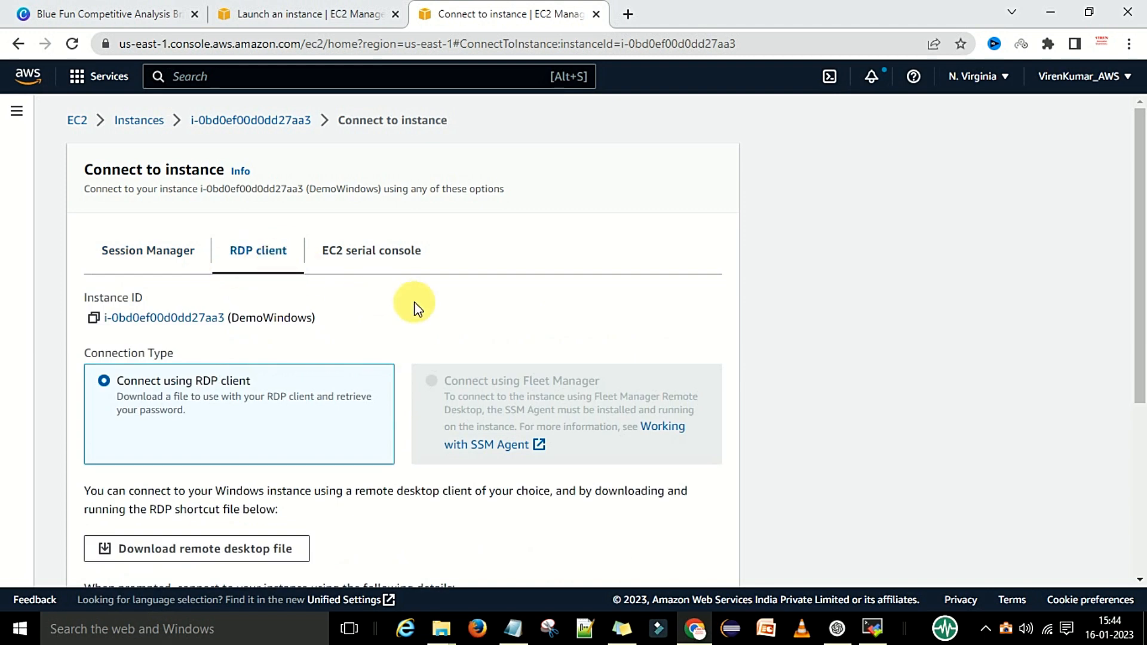
{"action": "scroll", "coordinate": [412, 307], "scroll_direction": "down", "scroll_amount": 3}
{"action": "scroll", "coordinate": [383, 335], "scroll_direction": "down", "scroll_amount": 2}
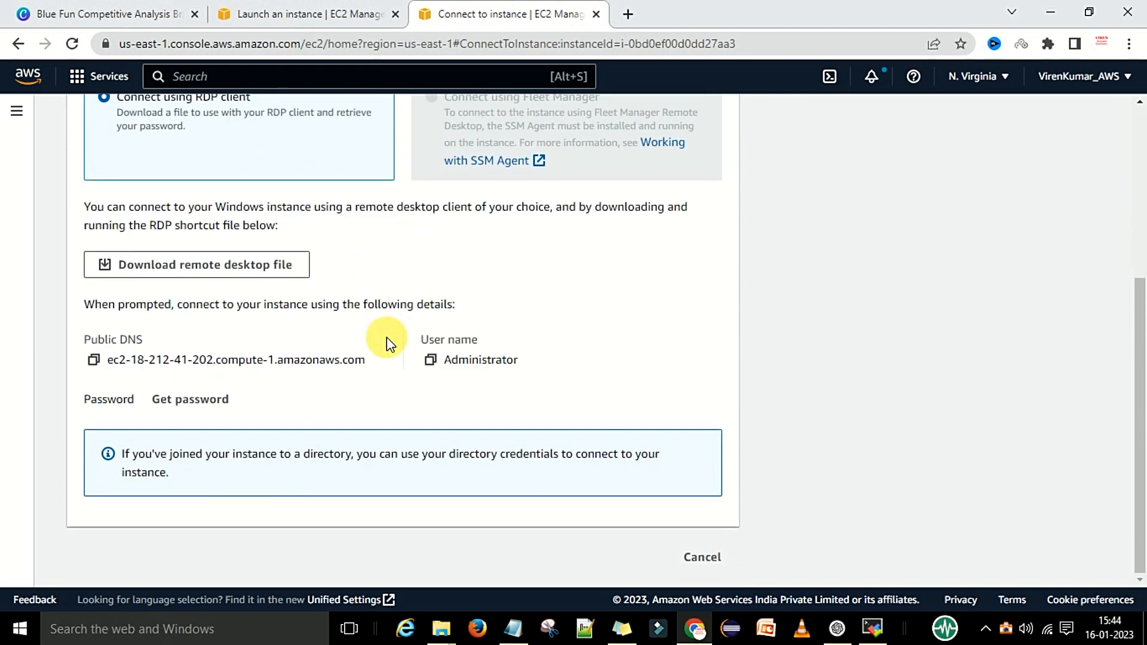
{"action": "left_click", "coordinate": [190, 400]}
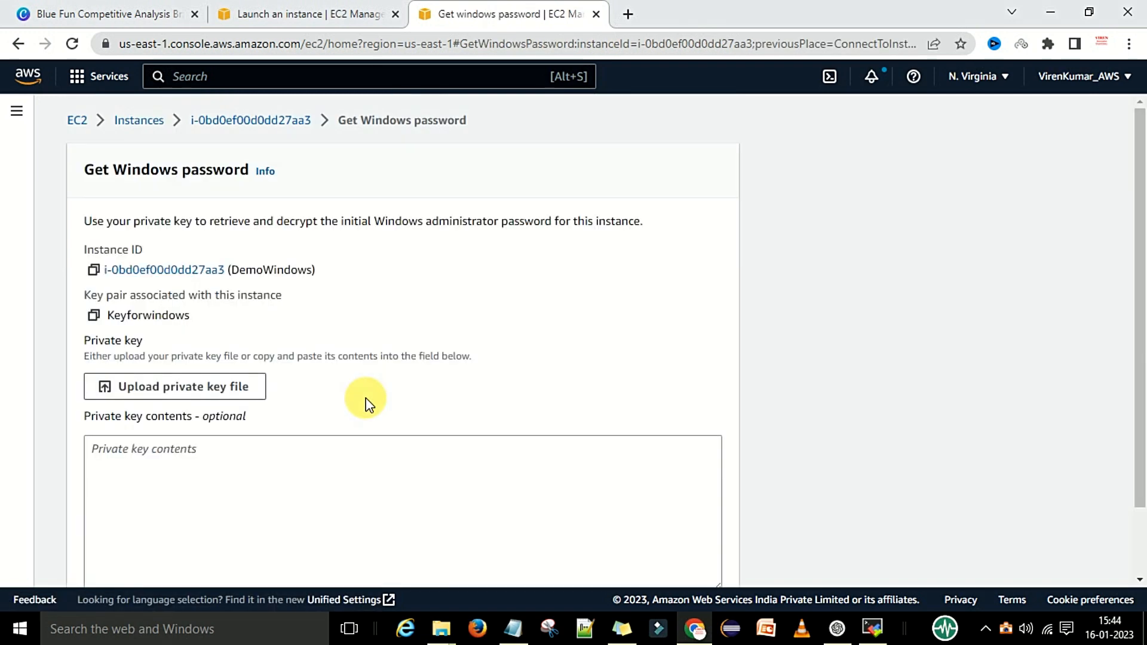
- Upload the private key file Keyforwindows.pem from the EC2 folder and decrypt the Windows administrator password
{"action": "scroll", "coordinate": [366, 398], "scroll_direction": "down", "scroll_amount": 2}
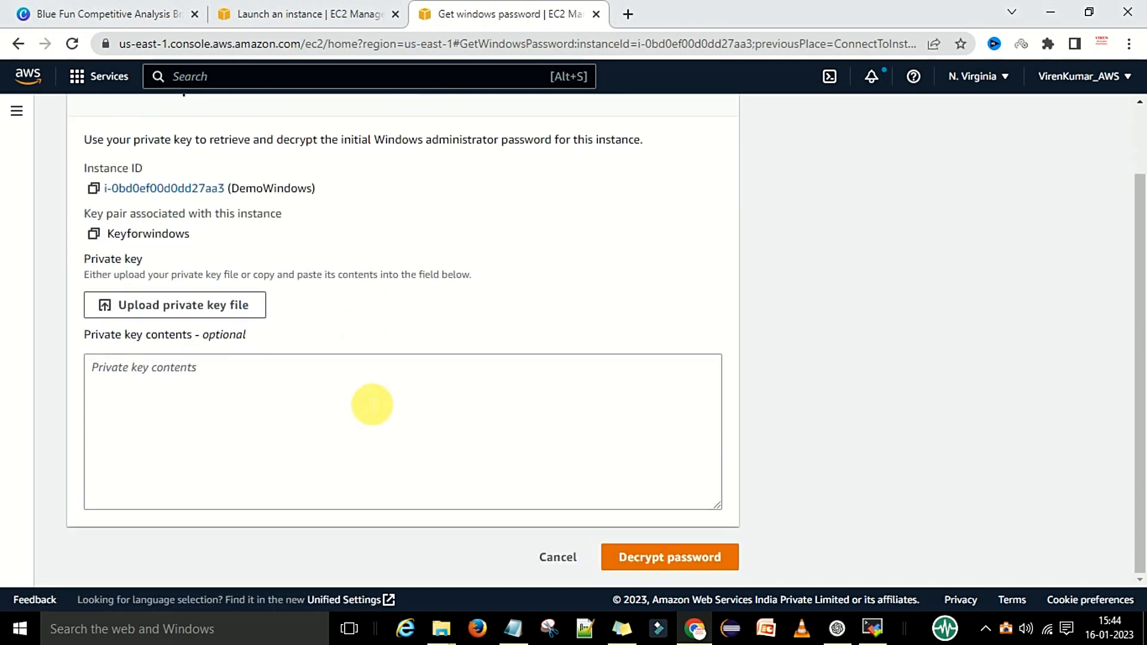
{"action": "left_click", "coordinate": [228, 309]}
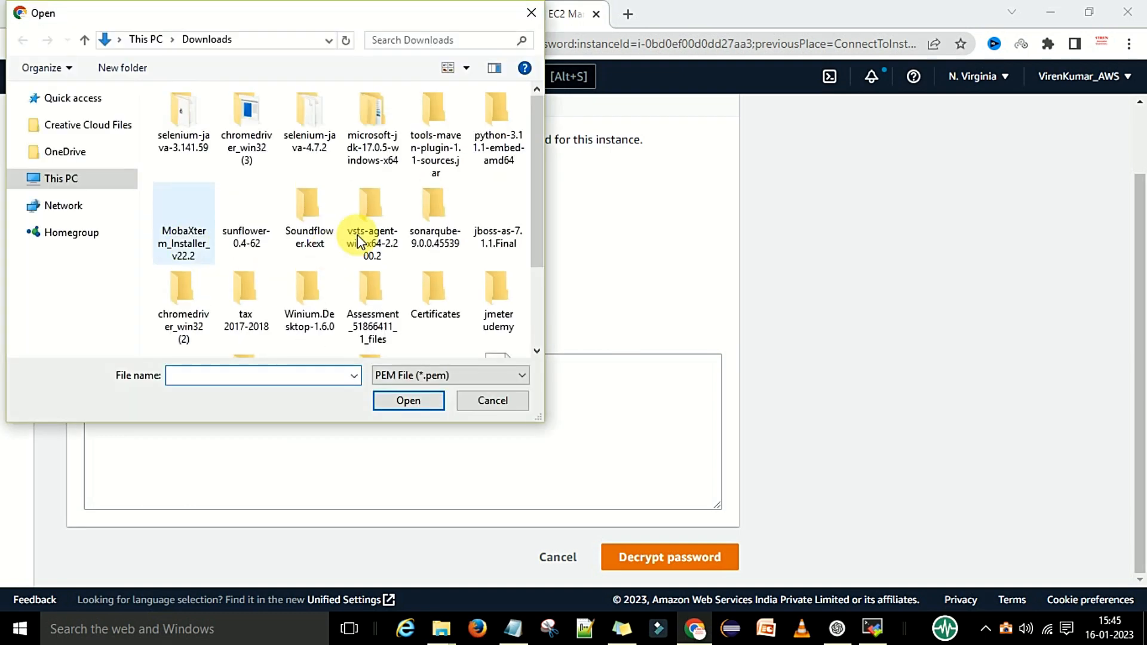
{"action": "scroll", "coordinate": [94, 241], "scroll_direction": "down", "scroll_amount": 2}
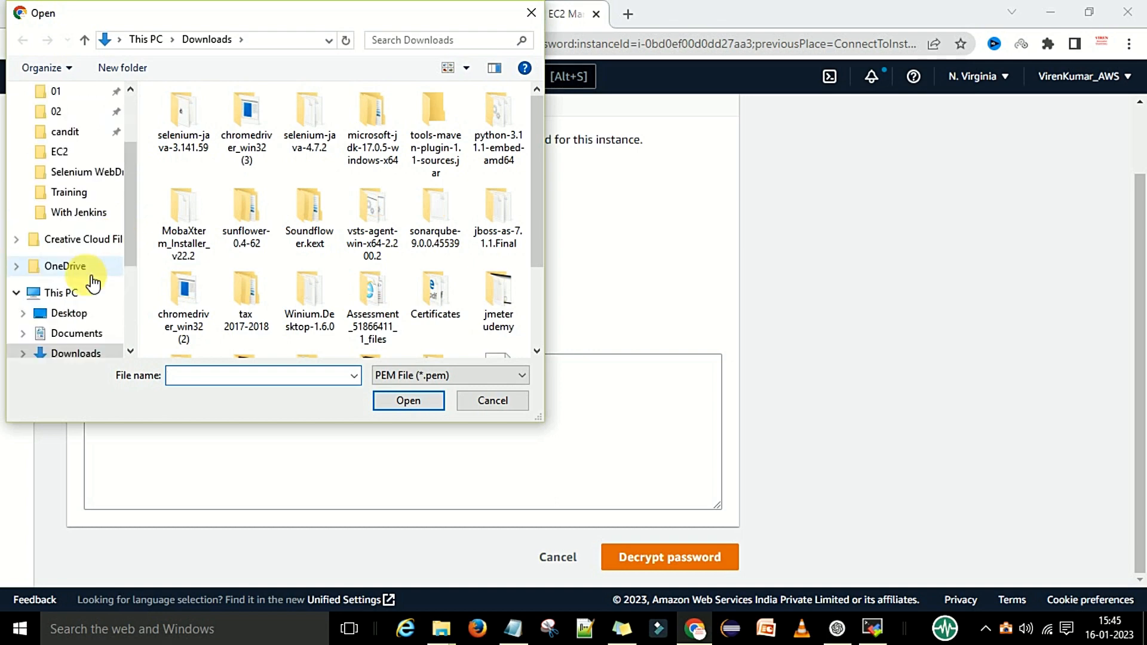
{"action": "left_click", "coordinate": [59, 151]}
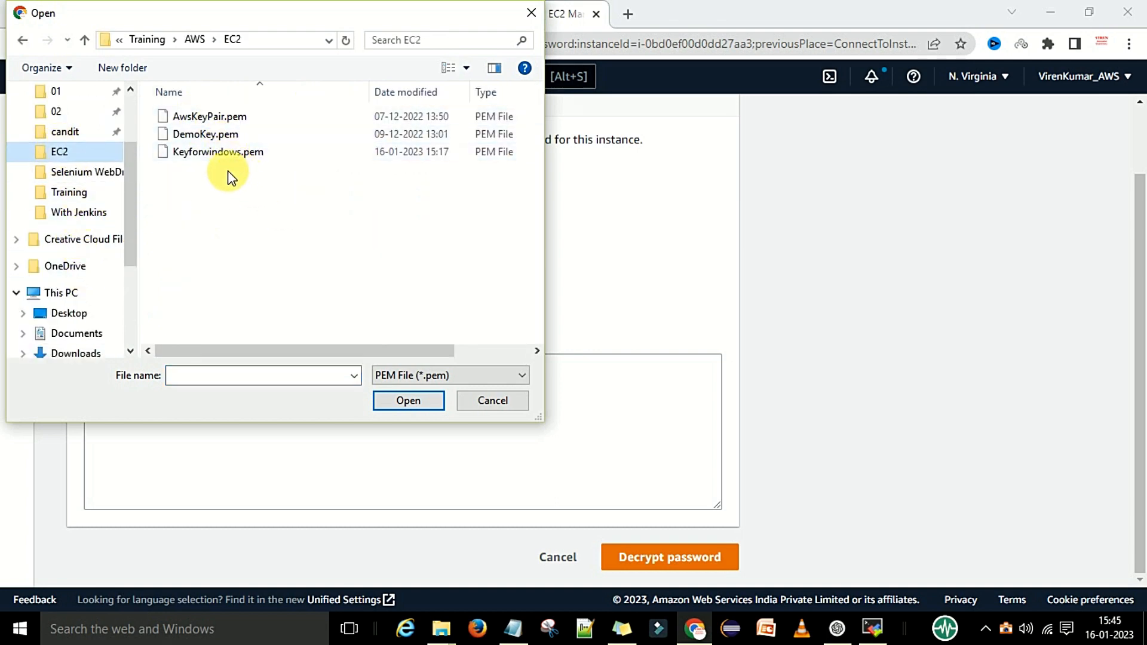
{"action": "left_click", "coordinate": [221, 154]}
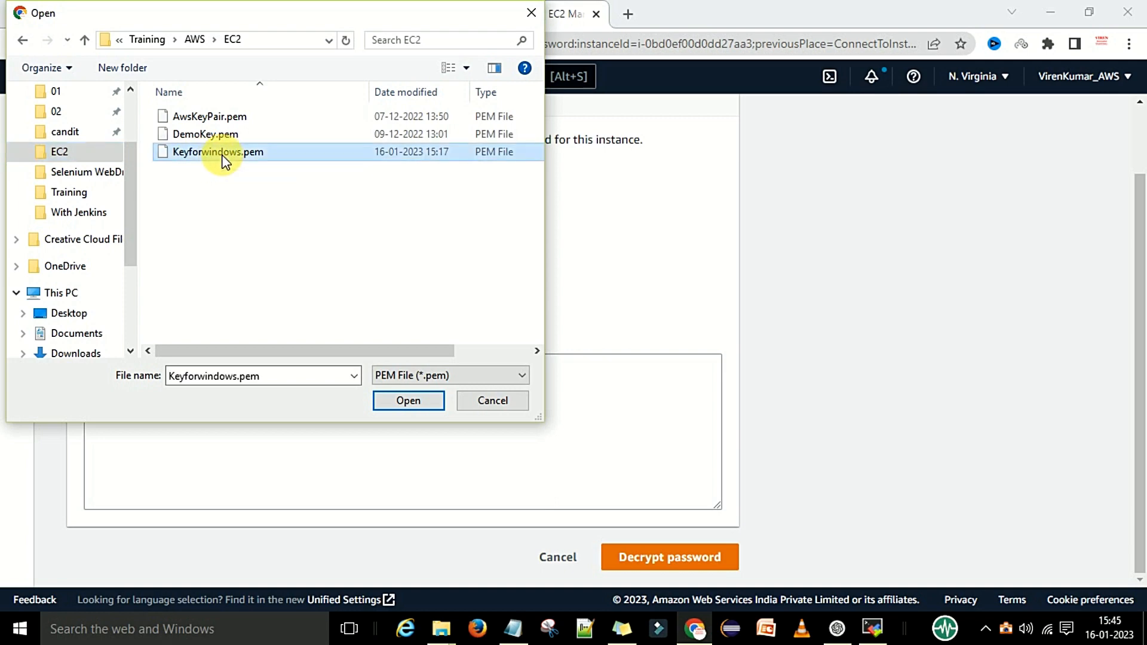
{"action": "left_click", "coordinate": [394, 404]}
{"action": "scroll", "coordinate": [486, 384], "scroll_direction": "down", "scroll_amount": 1}
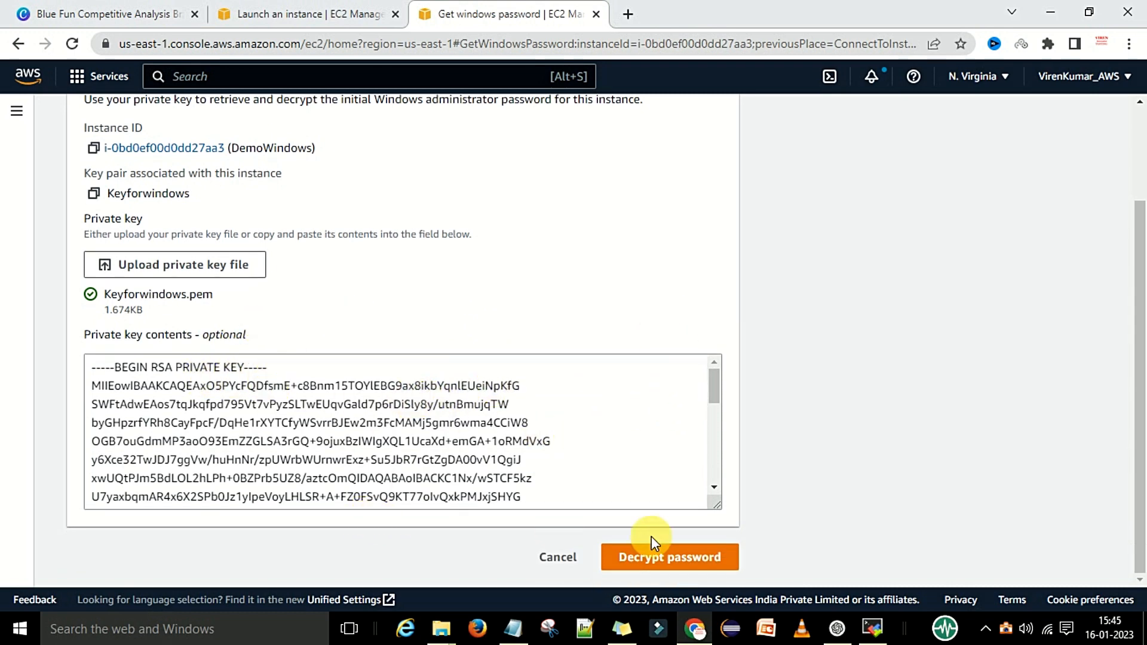
{"action": "left_click", "coordinate": [676, 560]}
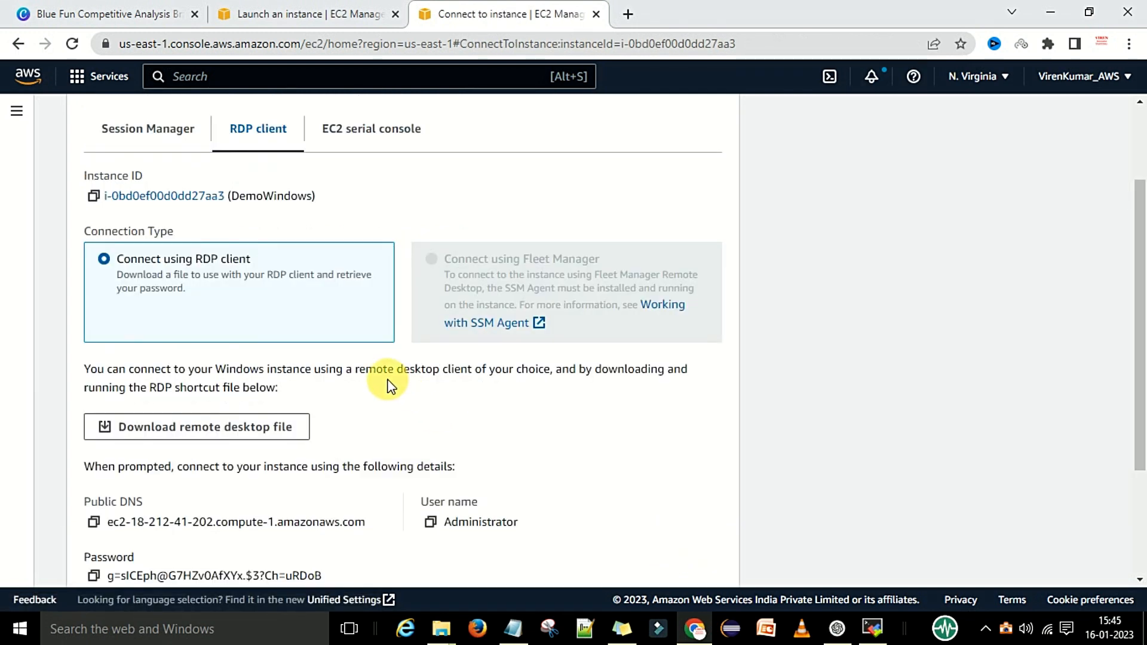
- Examine the decrypted password and the user name in the instance's RDP connection details
{"action": "scroll", "coordinate": [454, 395], "scroll_direction": "down", "scroll_amount": 3}
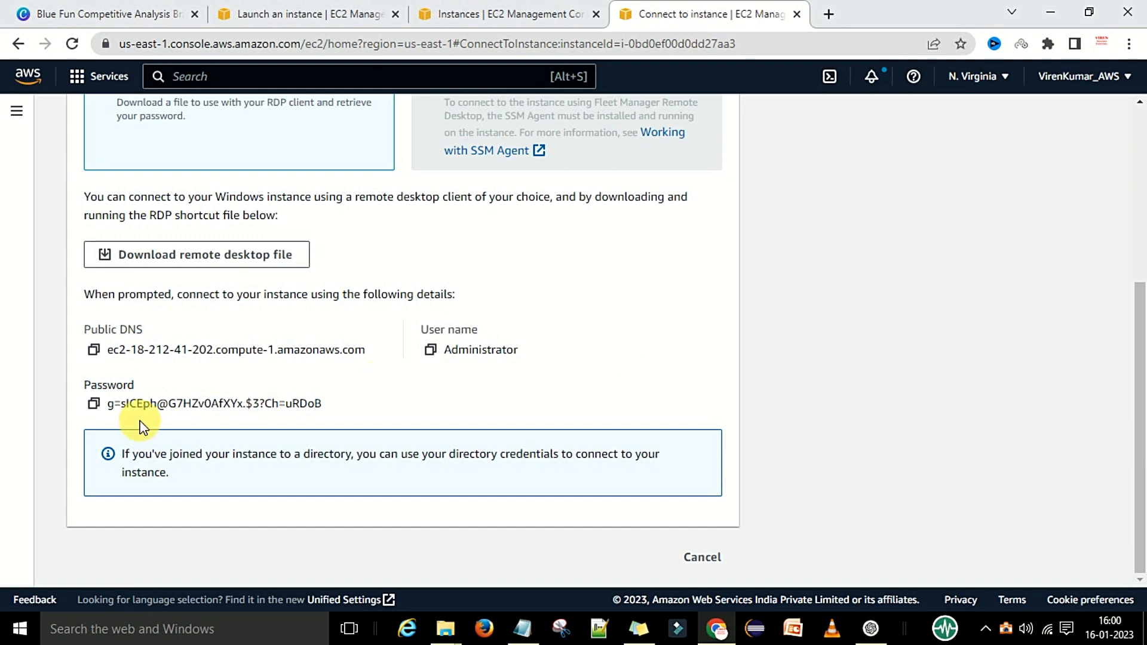
{"action": "left_click_drag", "start_coordinate": [109, 404], "coordinate": [326, 403]}
{"action": "left_click", "coordinate": [354, 408]}
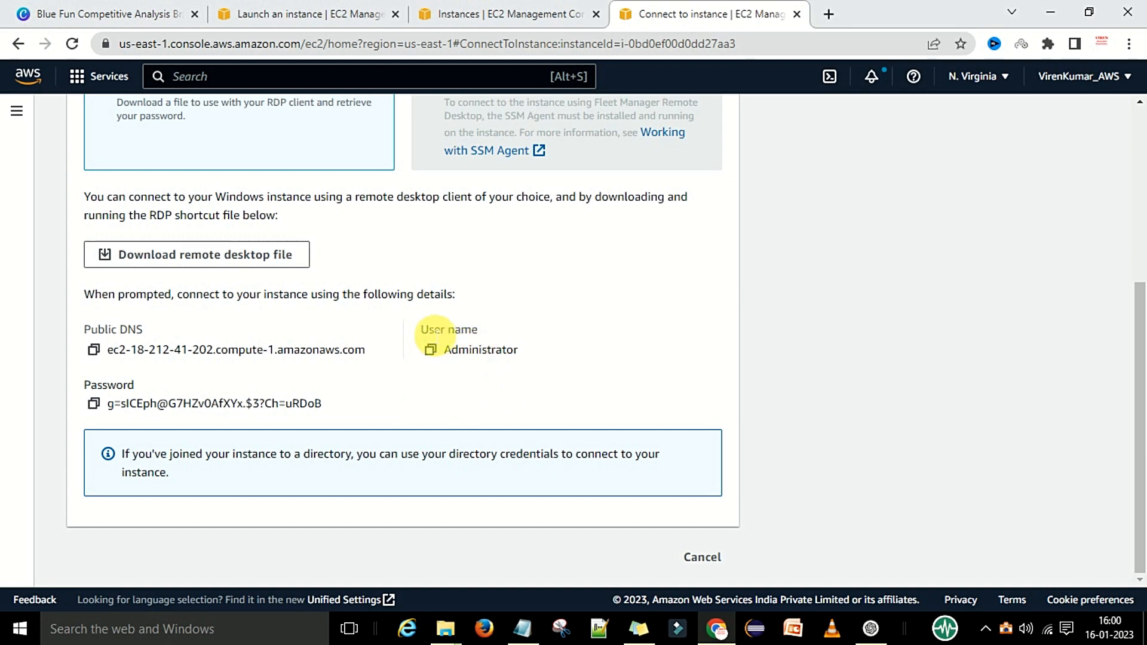
{"action": "left_click_drag", "start_coordinate": [421, 331], "coordinate": [480, 334]}
{"action": "left_click", "coordinate": [578, 333]}
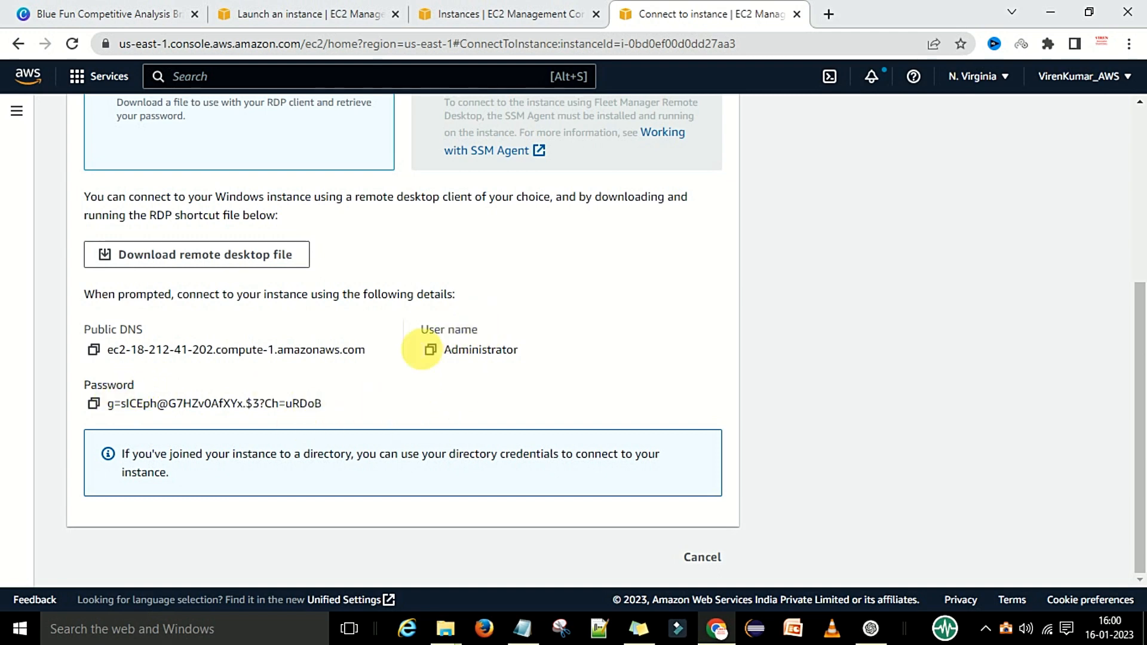
- Search Windows for rdp, open Remote Desktop Connection and move its window clear of the connection details
{"action": "left_click", "coordinate": [205, 628]}
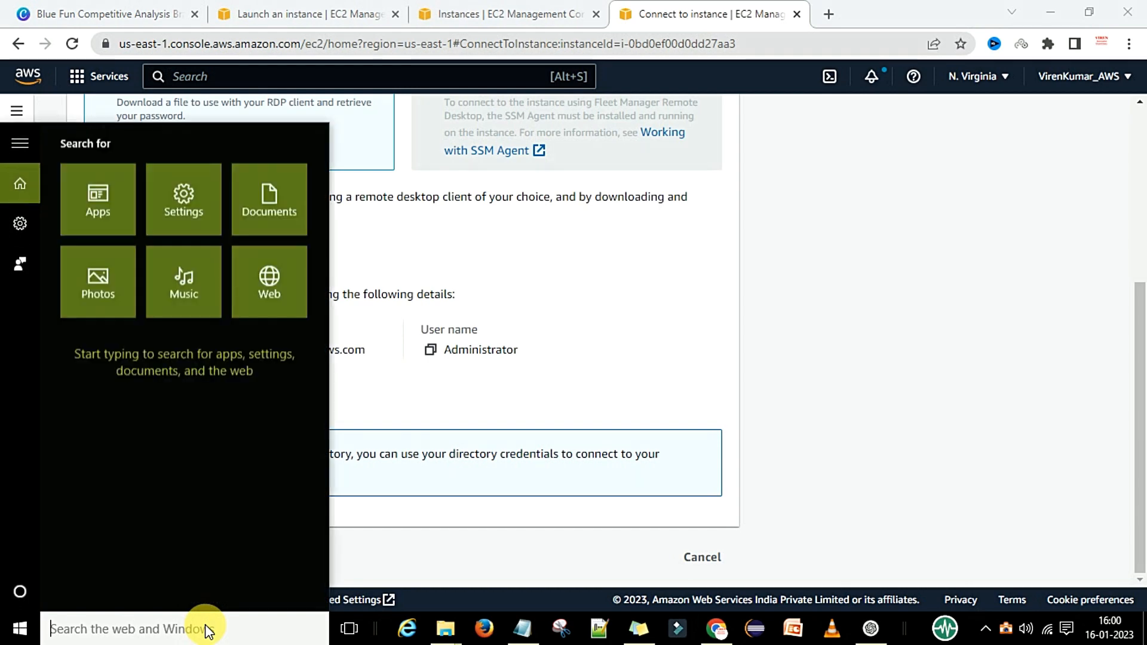
{"action": "type", "text": "rdp"}
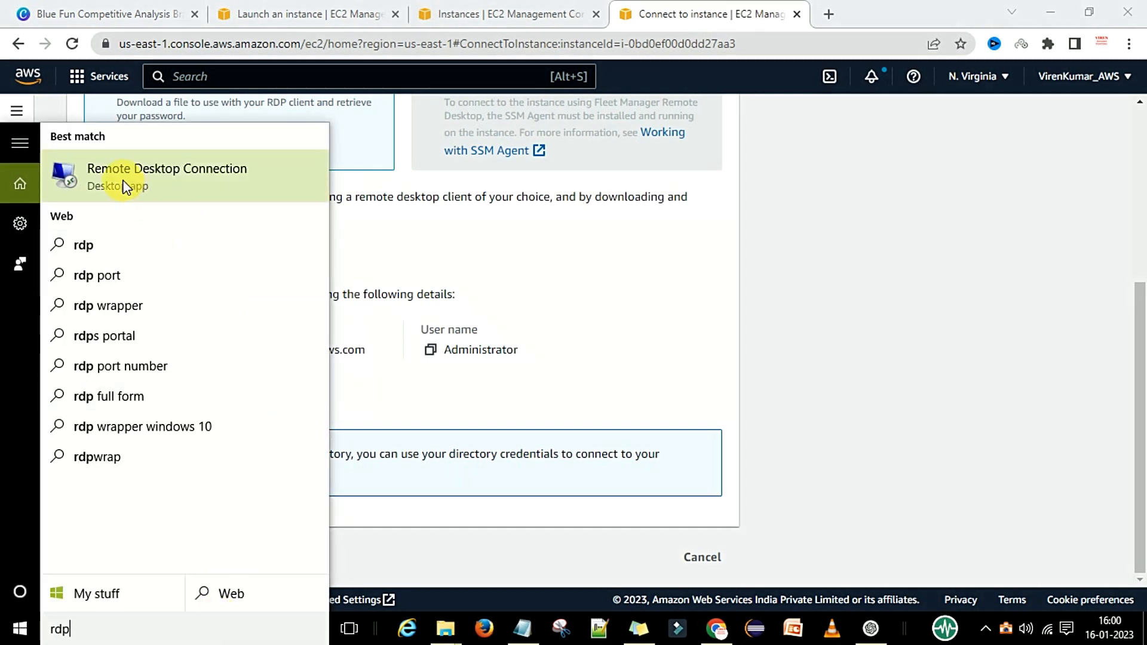
{"action": "left_click", "coordinate": [127, 182]}
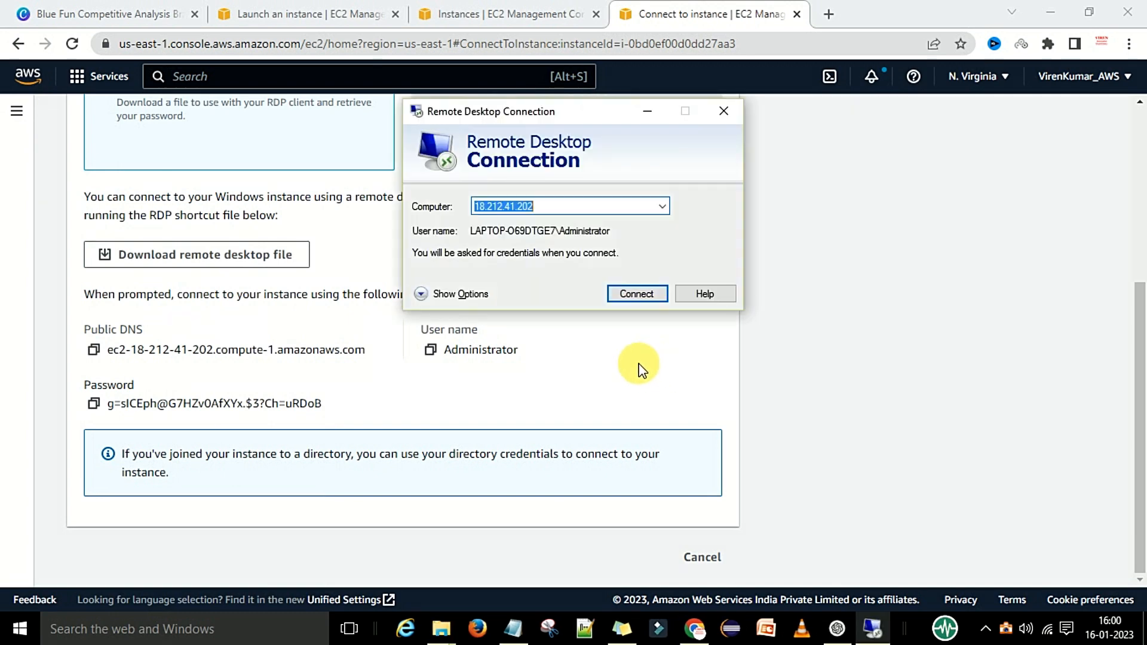
{"action": "left_click_drag", "start_coordinate": [574, 113], "coordinate": [653, 170]}
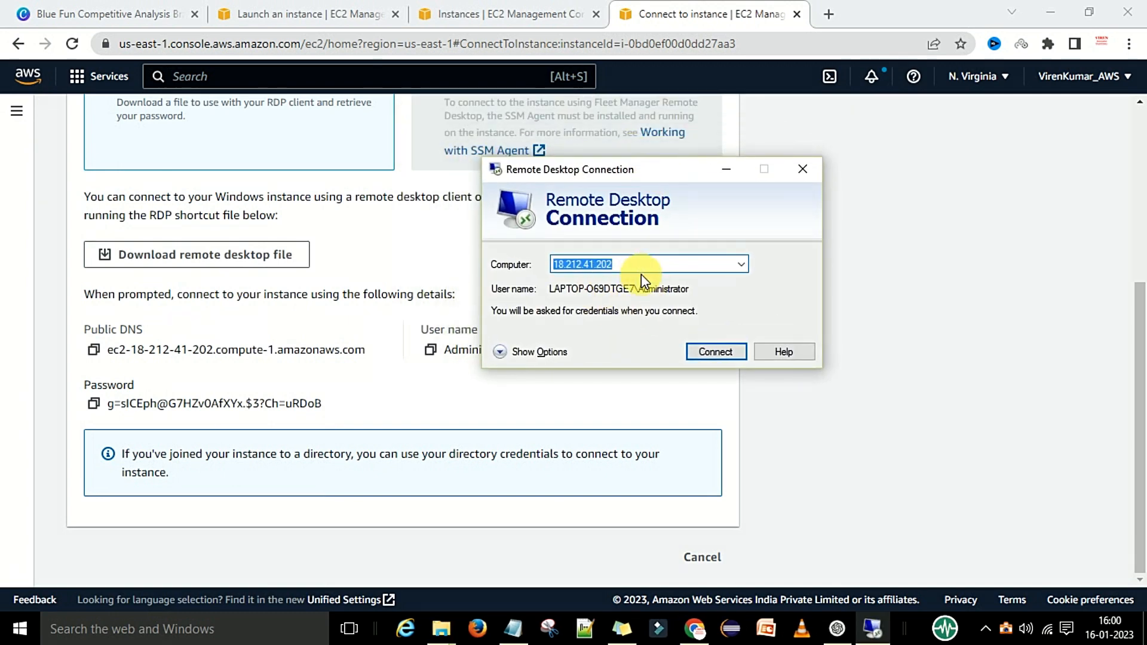
- Copy the DemoWindows instance's public IPv4 address and use 18.212.41.202 as the computer in Remote Desktop Connection
{"action": "left_click", "coordinate": [442, 12]}
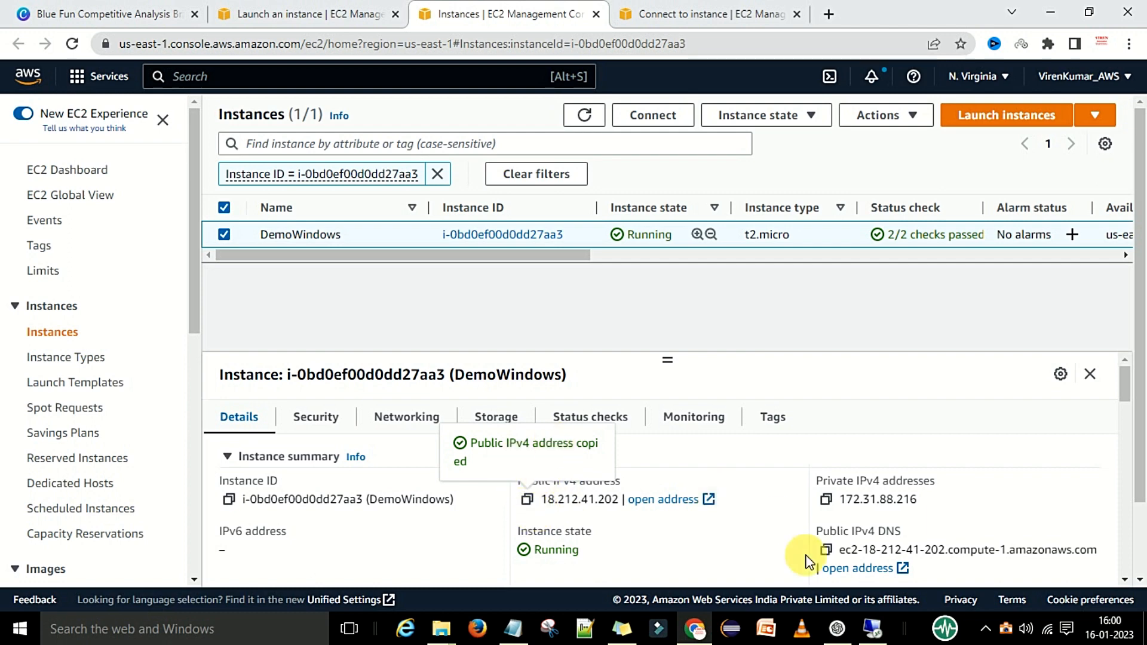
{"action": "left_click", "coordinate": [873, 629]}
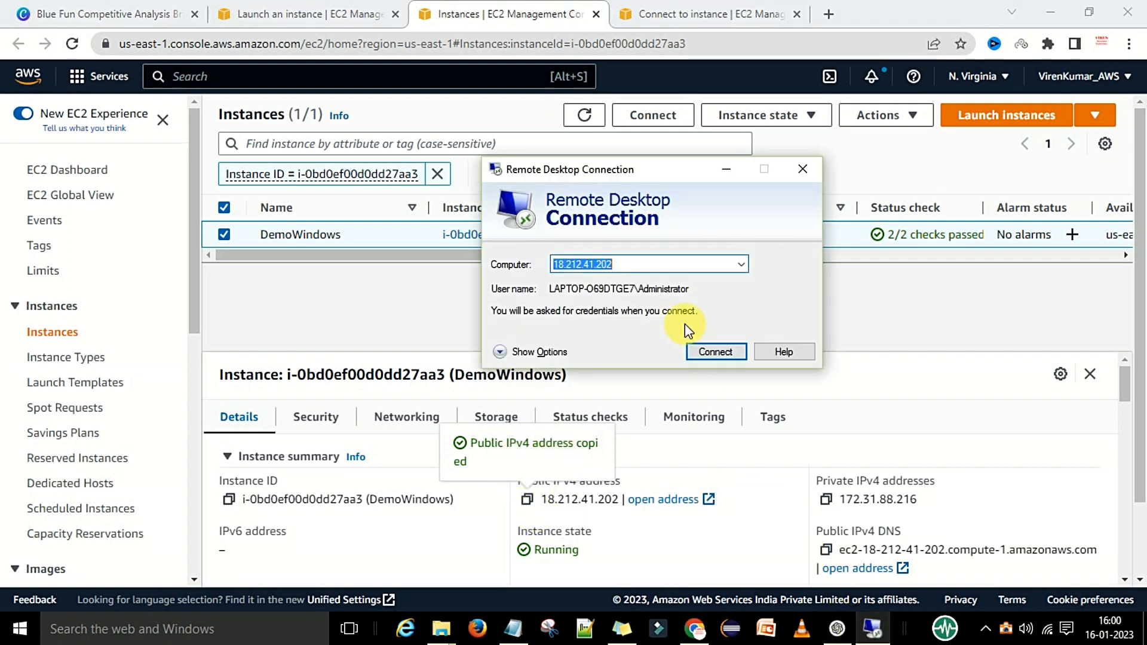
{"action": "left_click", "coordinate": [645, 272]}
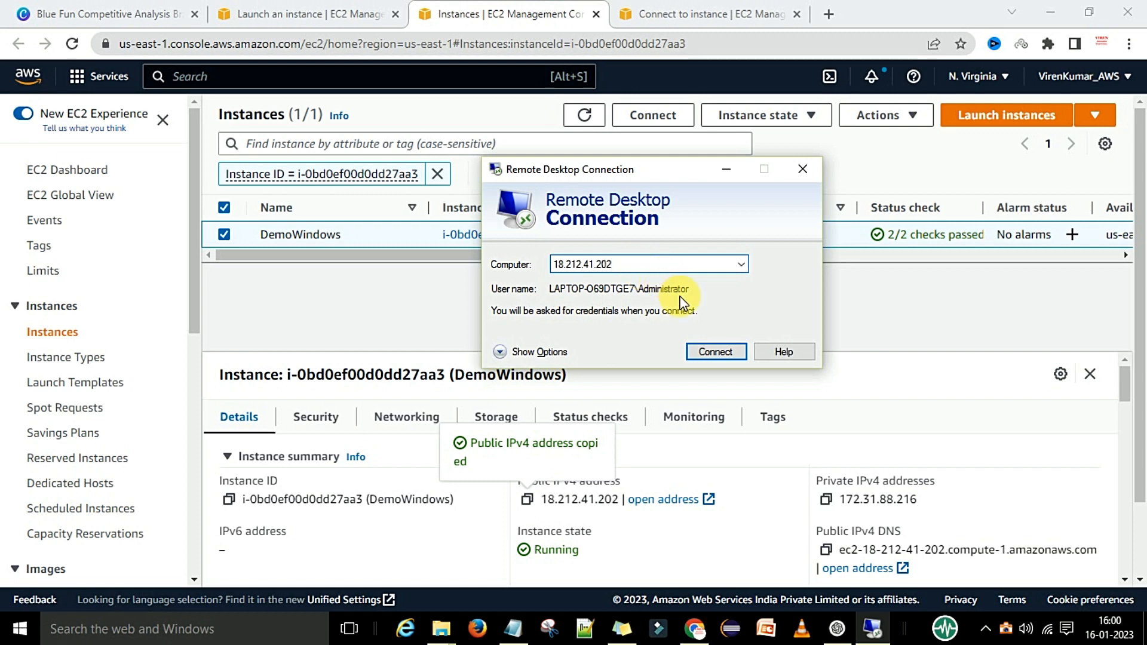
- Show the full Remote Desktop options and replace the user name with Administrator, copied from the instance's connection details
{"action": "left_click", "coordinate": [502, 352]}
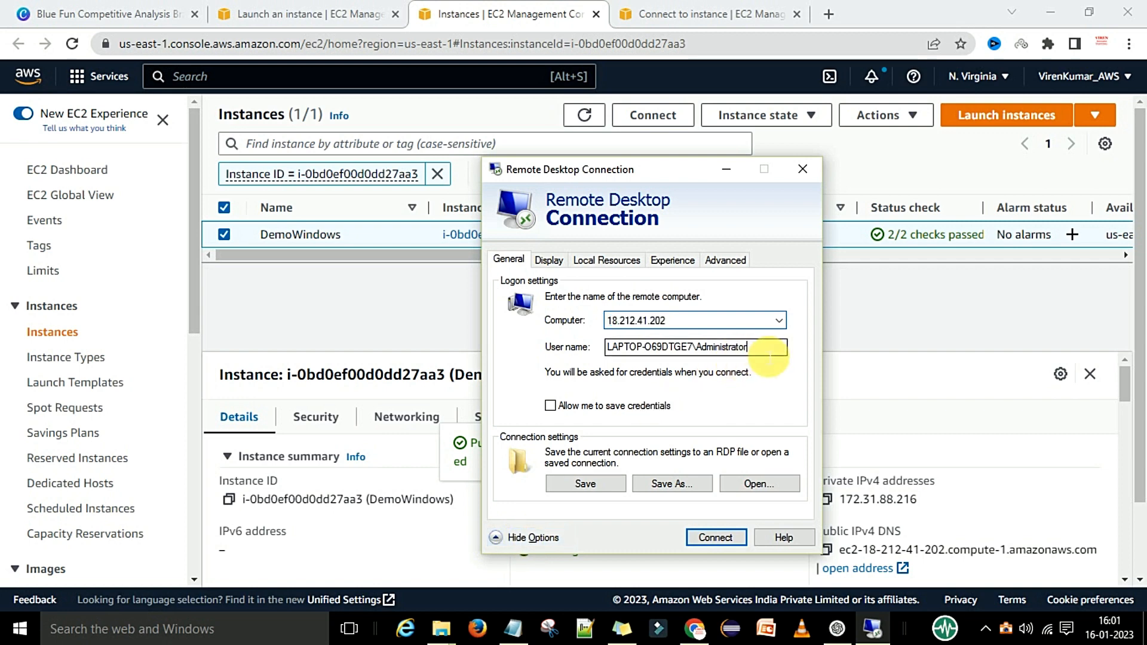
{"action": "double_click", "coordinate": [770, 359]}
{"action": "left_click", "coordinate": [662, 16]}
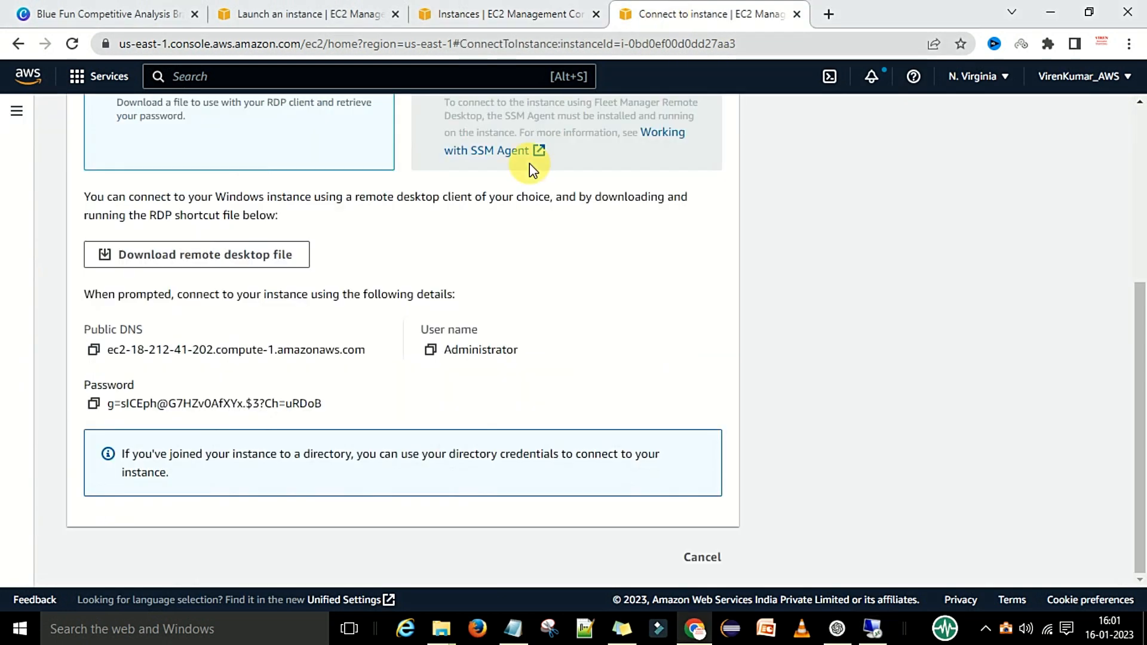
{"action": "left_click", "coordinate": [431, 351]}
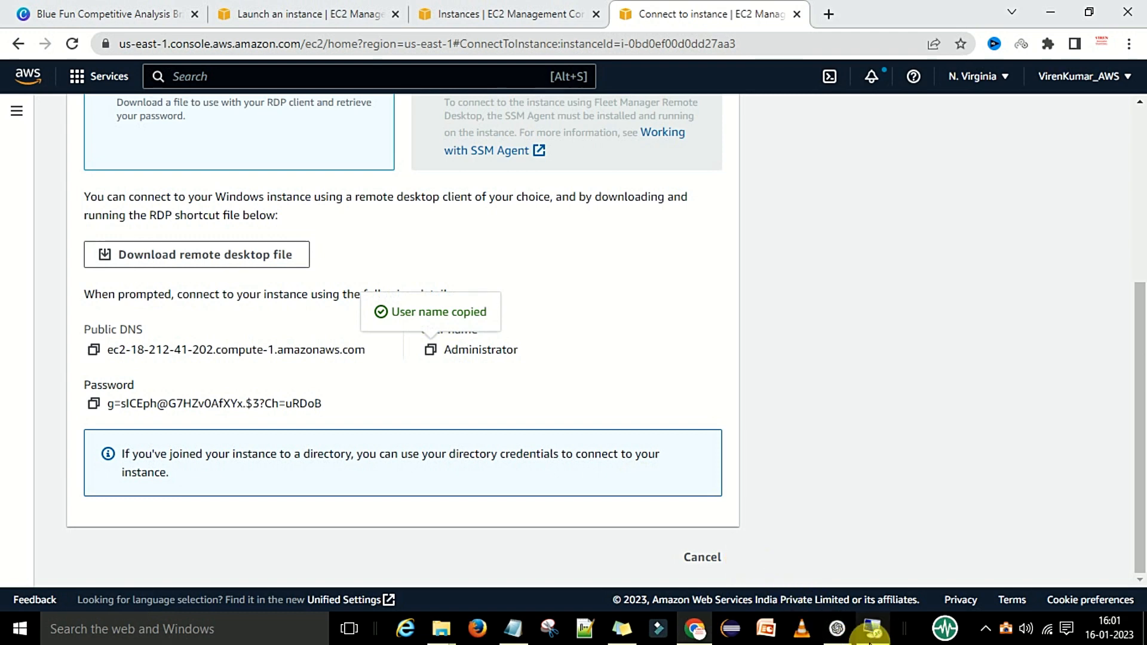
{"action": "left_click", "coordinate": [872, 629]}
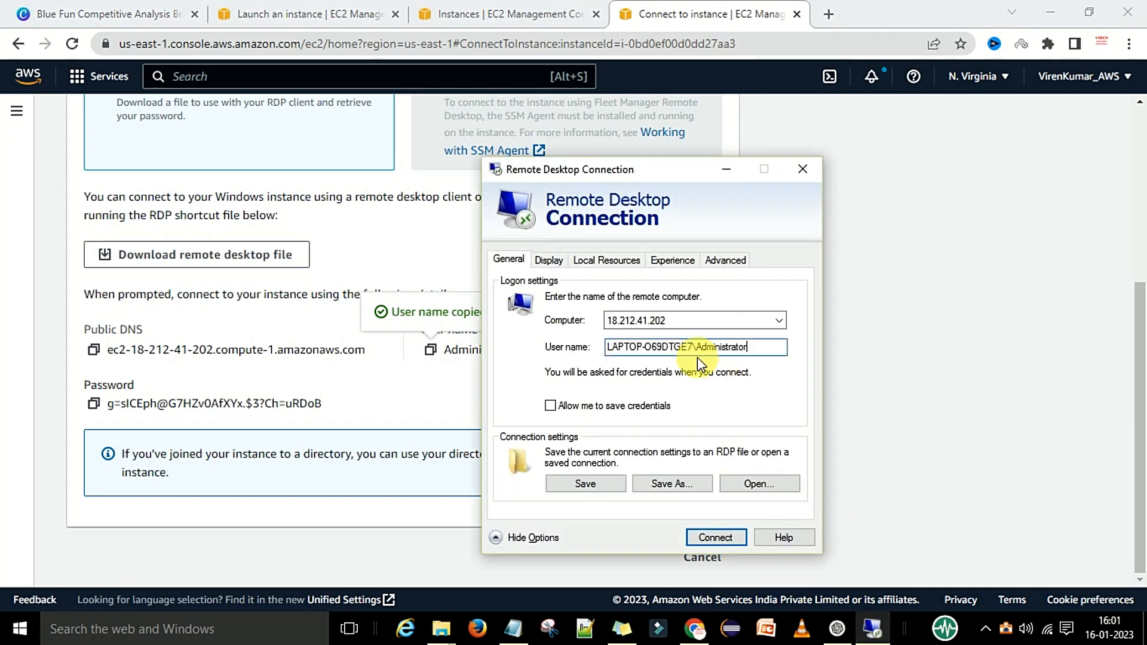
{"action": "left_click", "coordinate": [607, 348]}
{"action": "left_click_drag", "start_coordinate": [608, 348], "coordinate": [762, 371]}
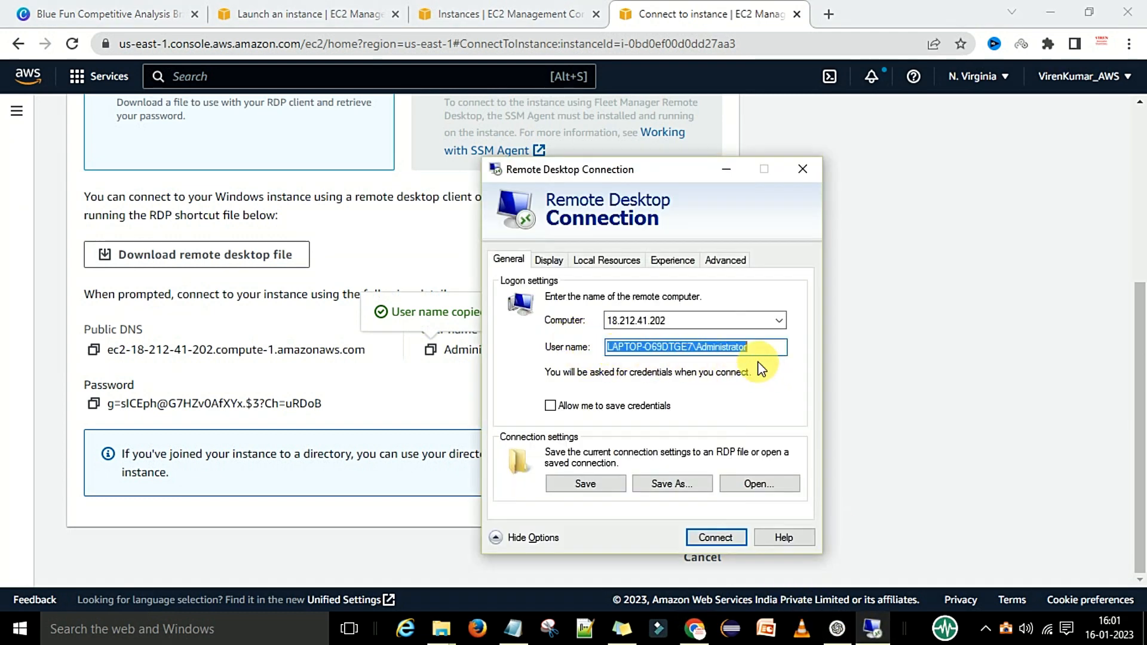
{"action": "key", "text": "ctrl+v"}
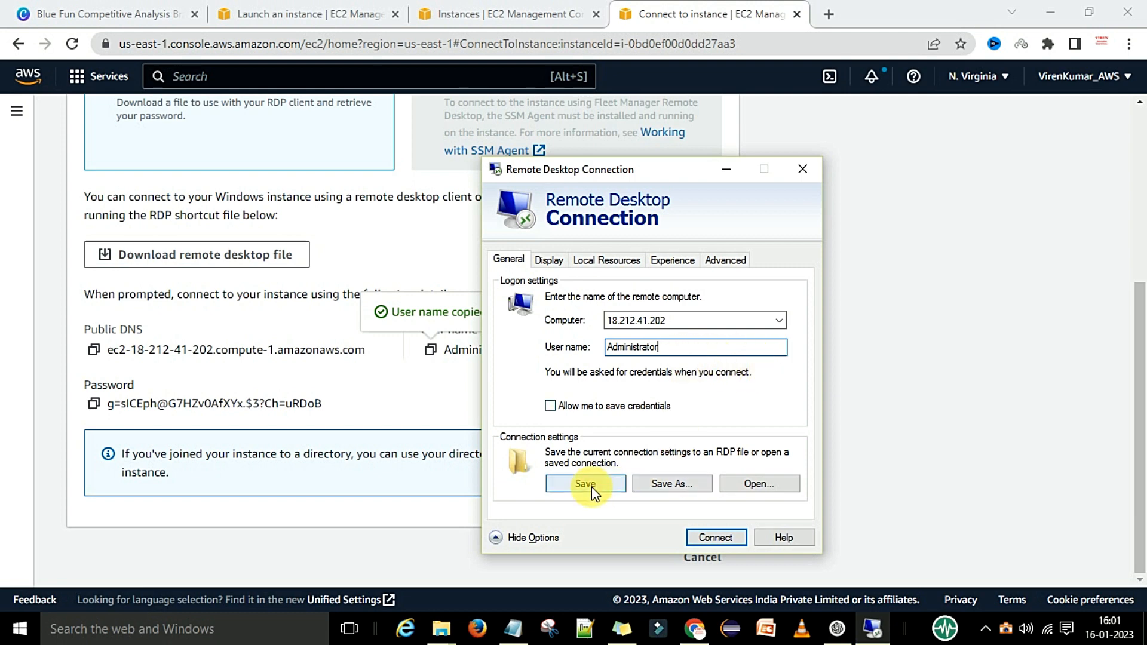
- Start the remote connection and submit the administrator password copied from the instance's connection details
{"action": "left_click", "coordinate": [716, 539]}
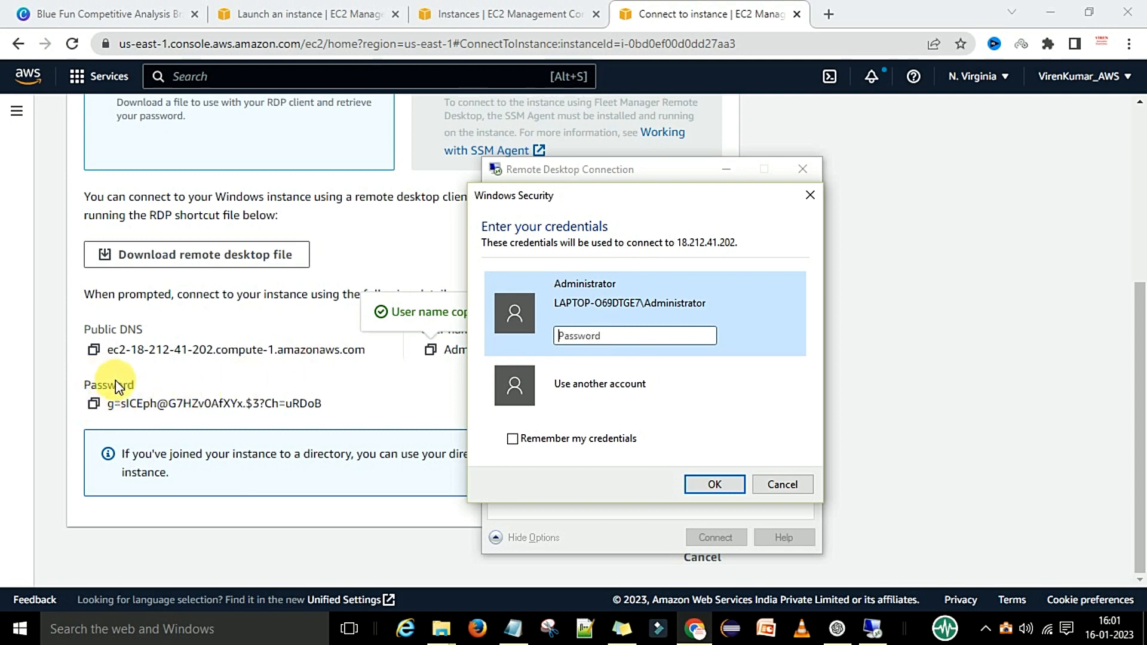
{"action": "left_click", "coordinate": [94, 404]}
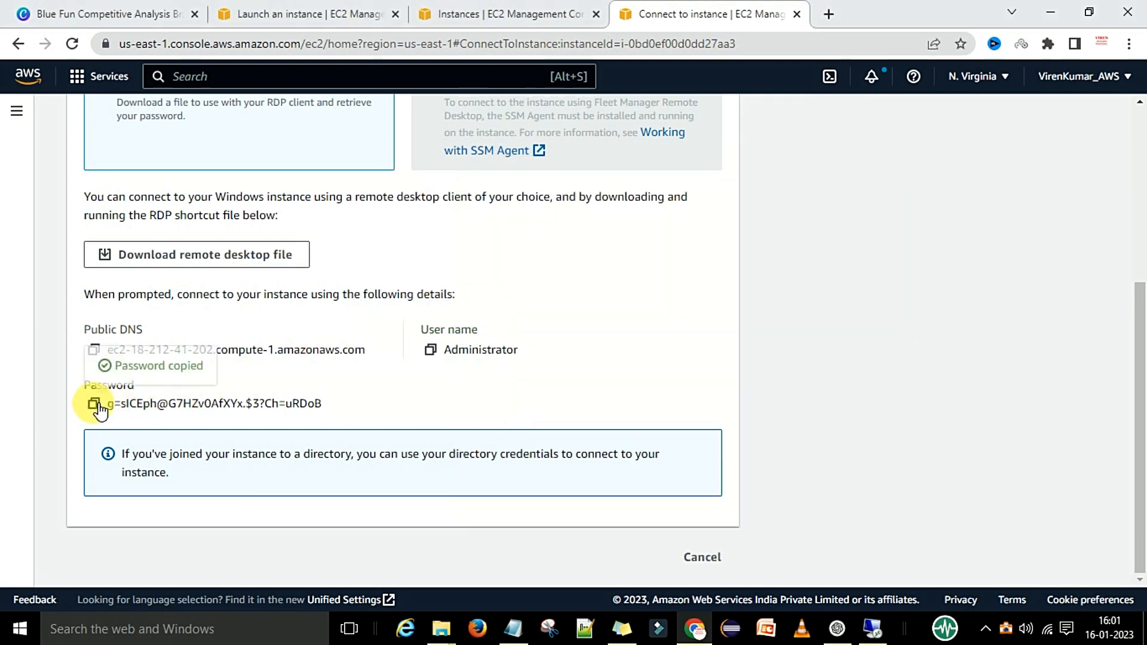
{"action": "left_click", "coordinate": [863, 636]}
{"action": "left_click", "coordinate": [597, 338]}
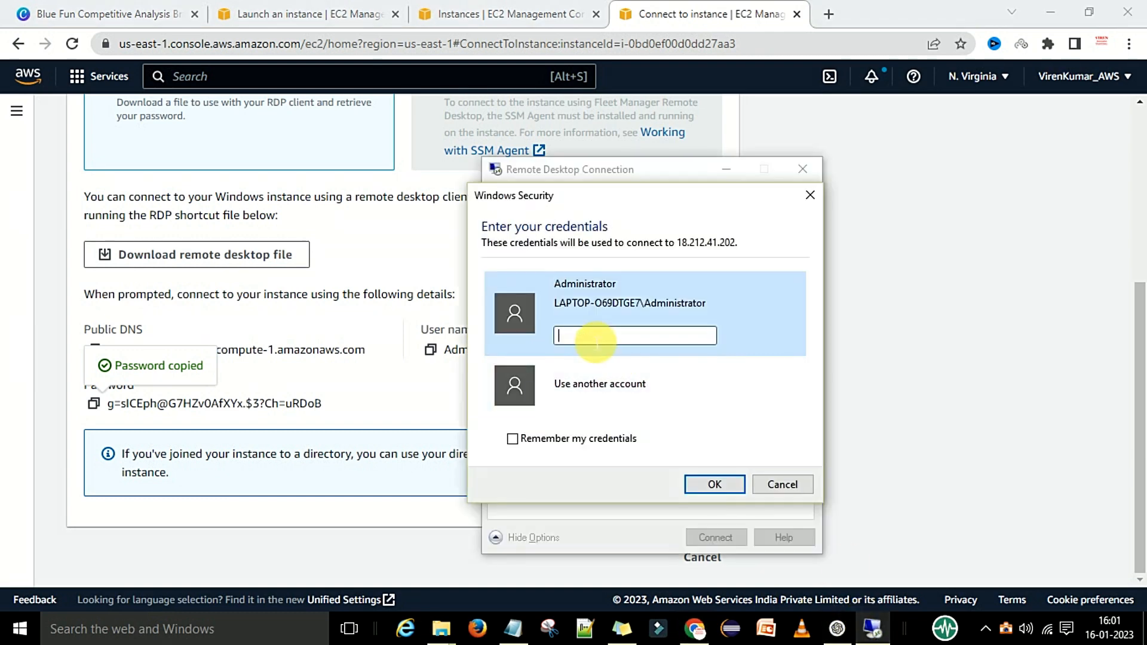
{"action": "key", "text": "ctrl+v"}
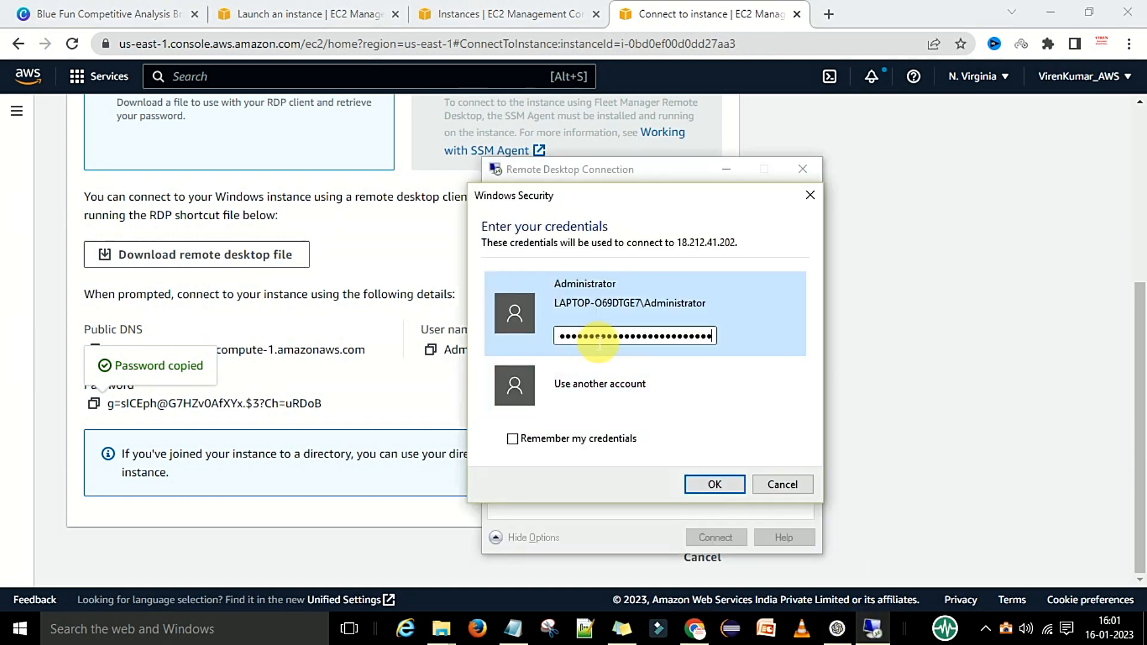
{"action": "left_click", "coordinate": [709, 486]}
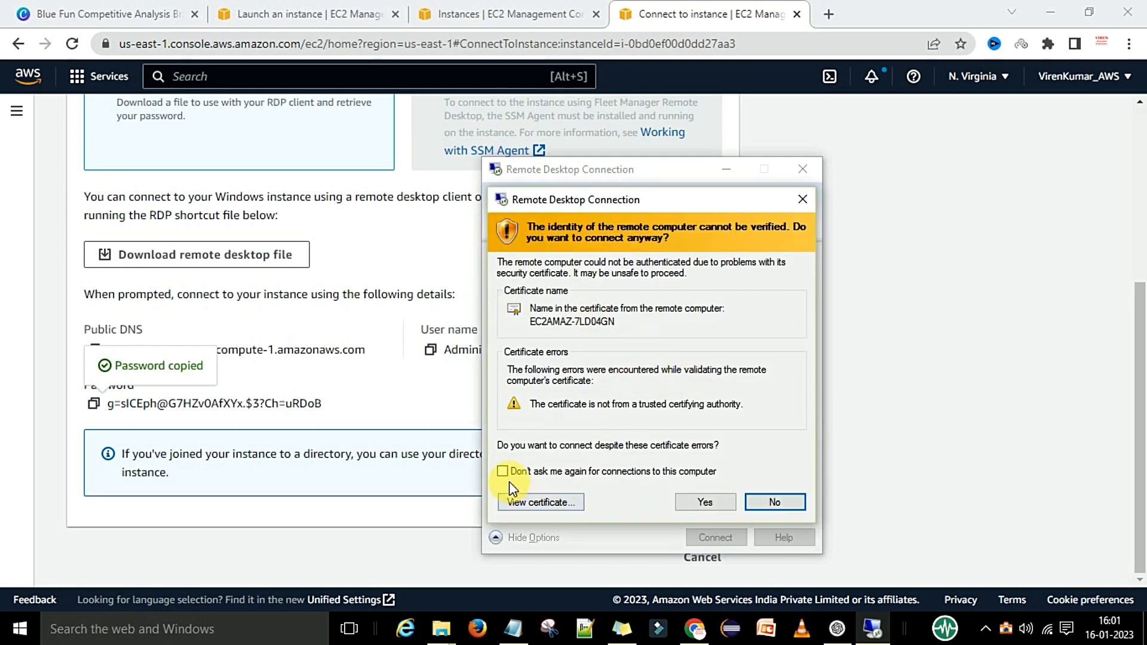
- Accept the untrusted certificate with no further prompts for this computer, and maximize the remote session window
{"action": "left_click", "coordinate": [503, 472]}
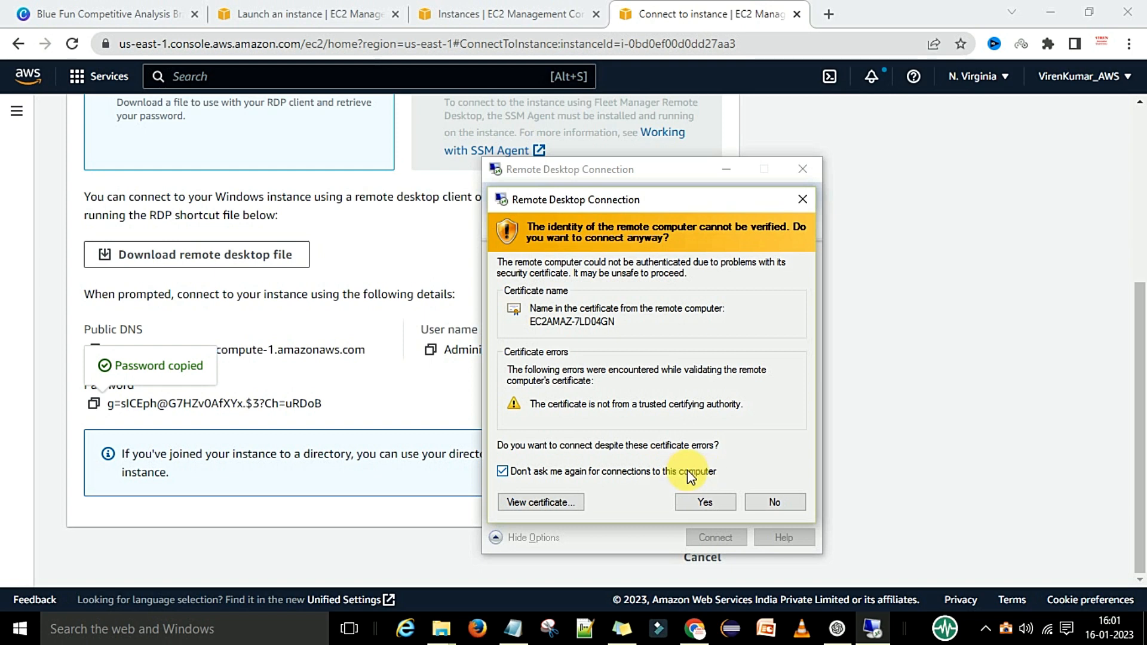
{"action": "left_click", "coordinate": [706, 502]}
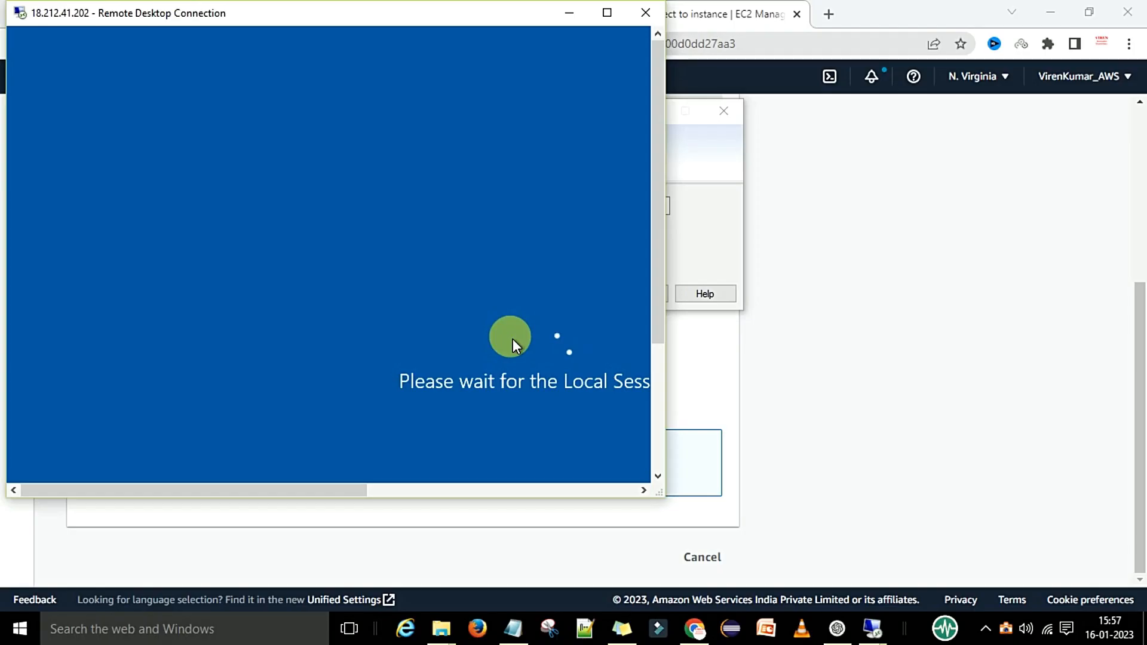
{"action": "left_click", "coordinate": [606, 14]}
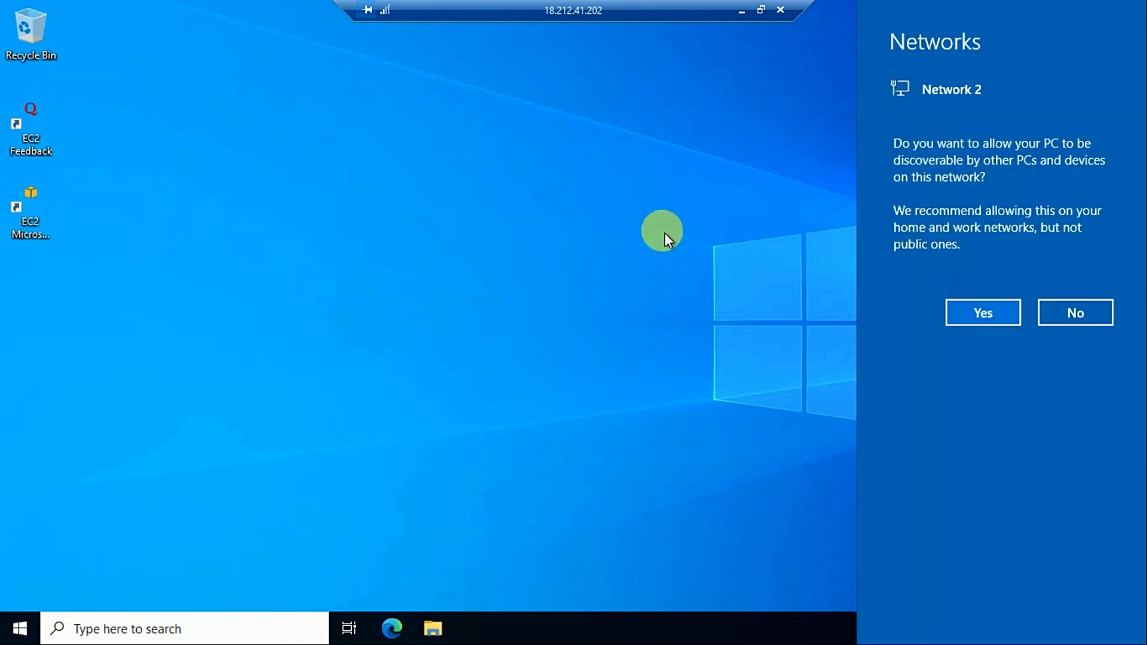
- Allow the remote server to be discoverable on Network 2, and view the programs in its Start menu
{"action": "left_click", "coordinate": [984, 317]}
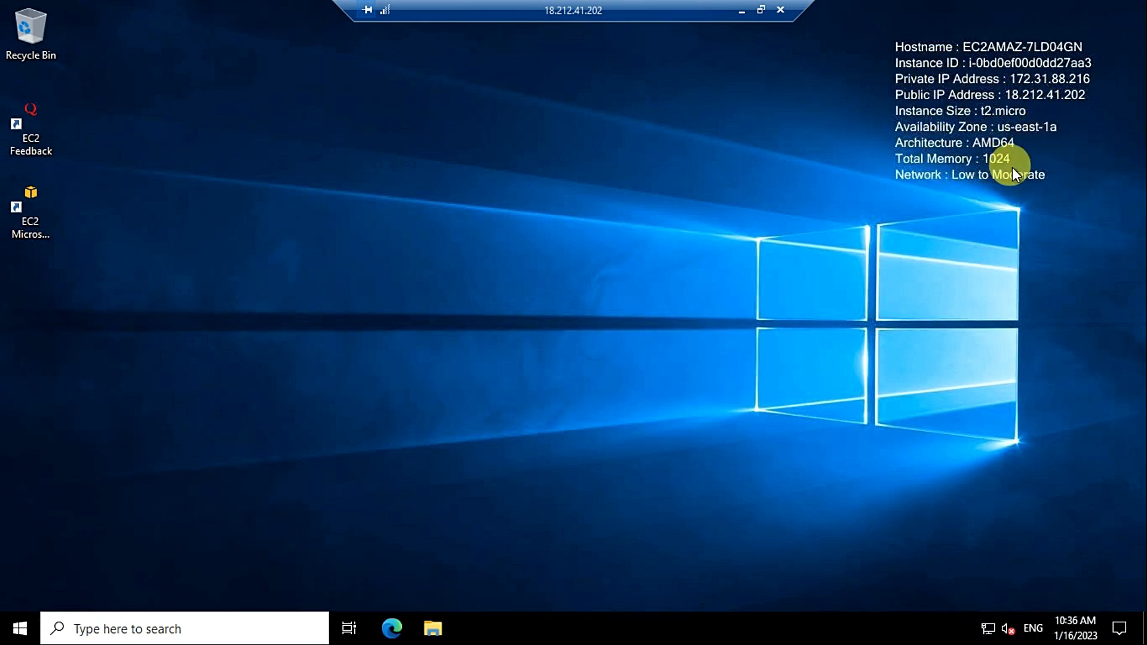
{"action": "left_click", "coordinate": [19, 629]}
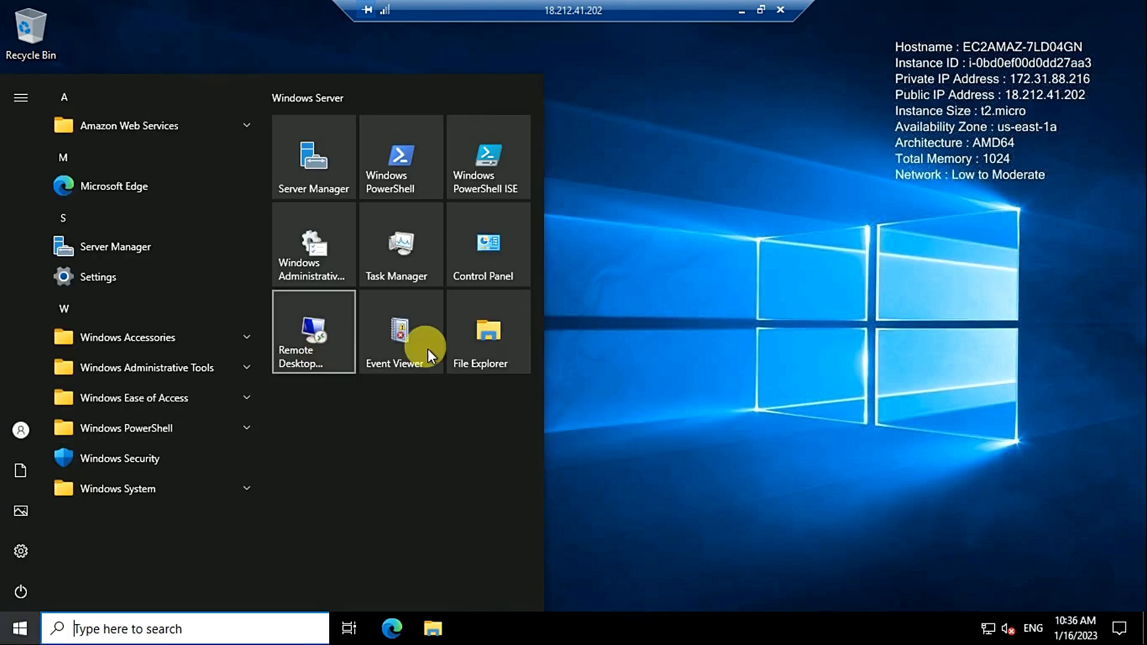
{"action": "left_click", "coordinate": [490, 624]}
- Open File Explorer maximized on the remote server and view the folders and drives under This PC
{"action": "key", "text": "super+e"}
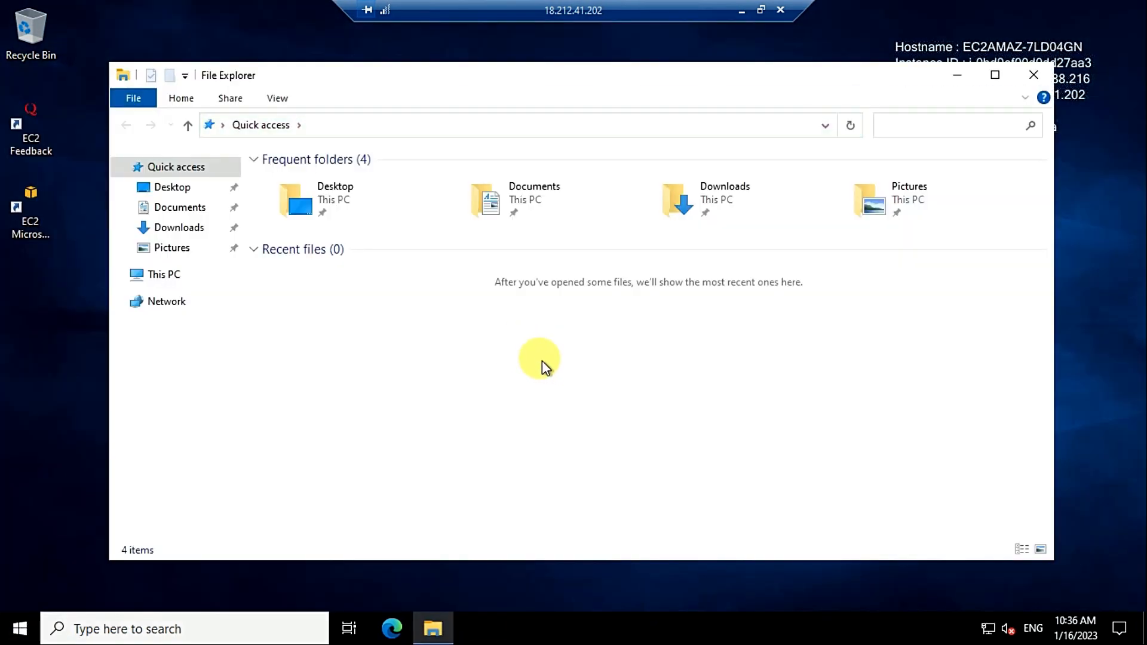
{"action": "left_click", "coordinate": [994, 74]}
{"action": "left_click", "coordinate": [49, 208]}
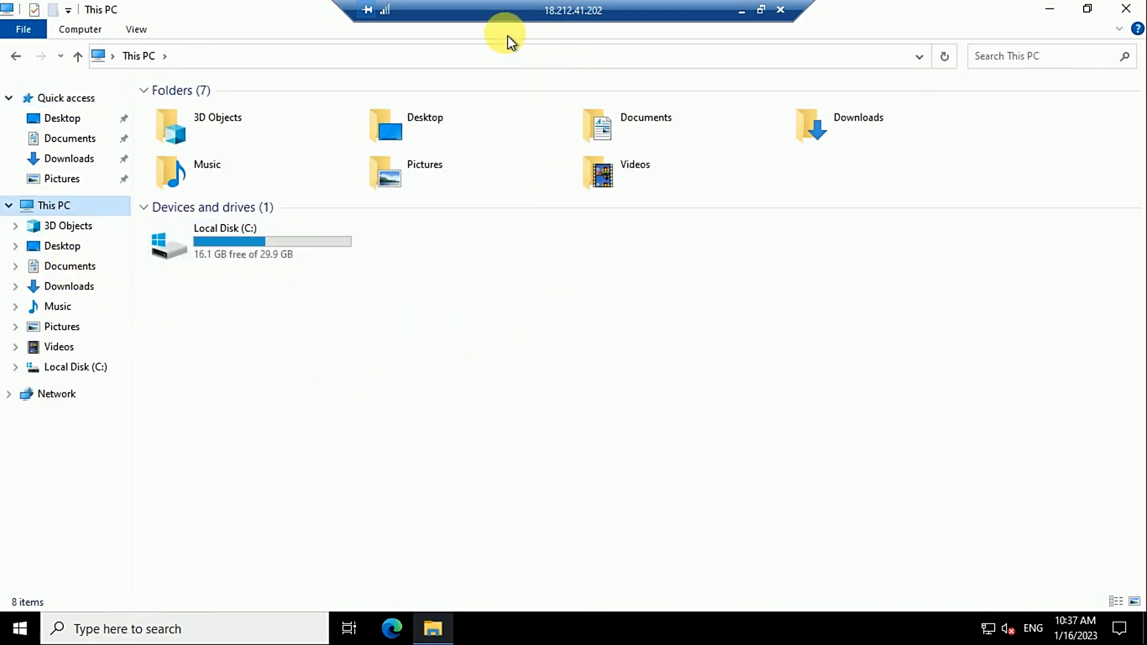
- Disconnect the remote session to 18.212.41.202 and confirm the disconnection
{"action": "left_click", "coordinate": [385, 10]}
{"action": "left_click", "coordinate": [665, 345]}
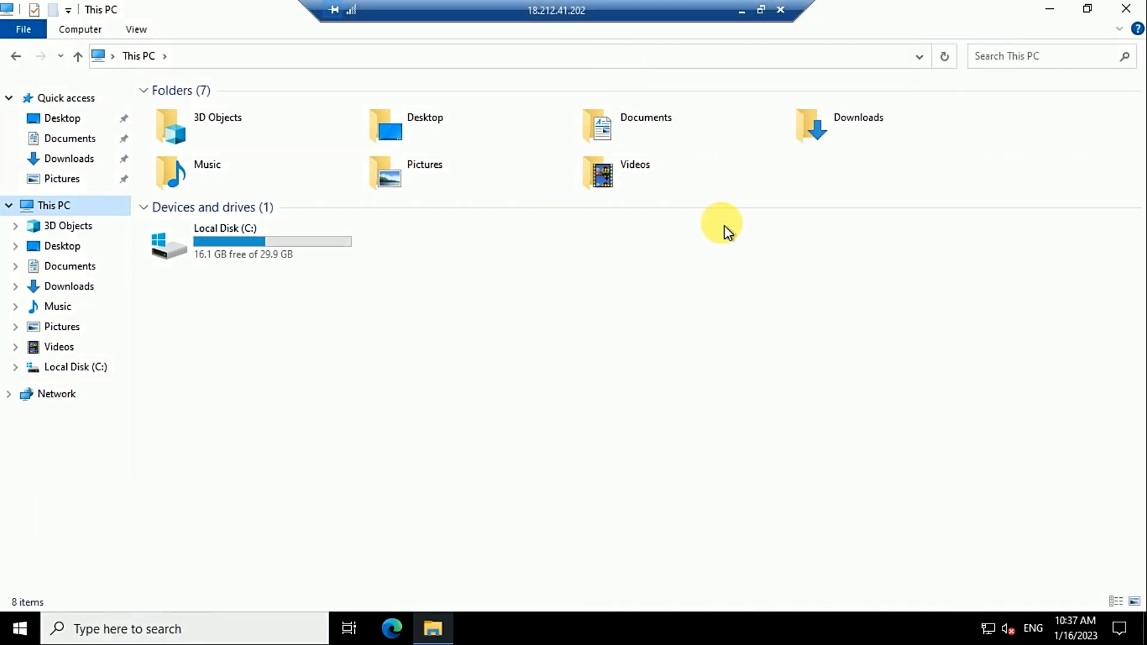
{"action": "left_click", "coordinate": [783, 12]}
{"action": "left_click", "coordinate": [627, 350]}
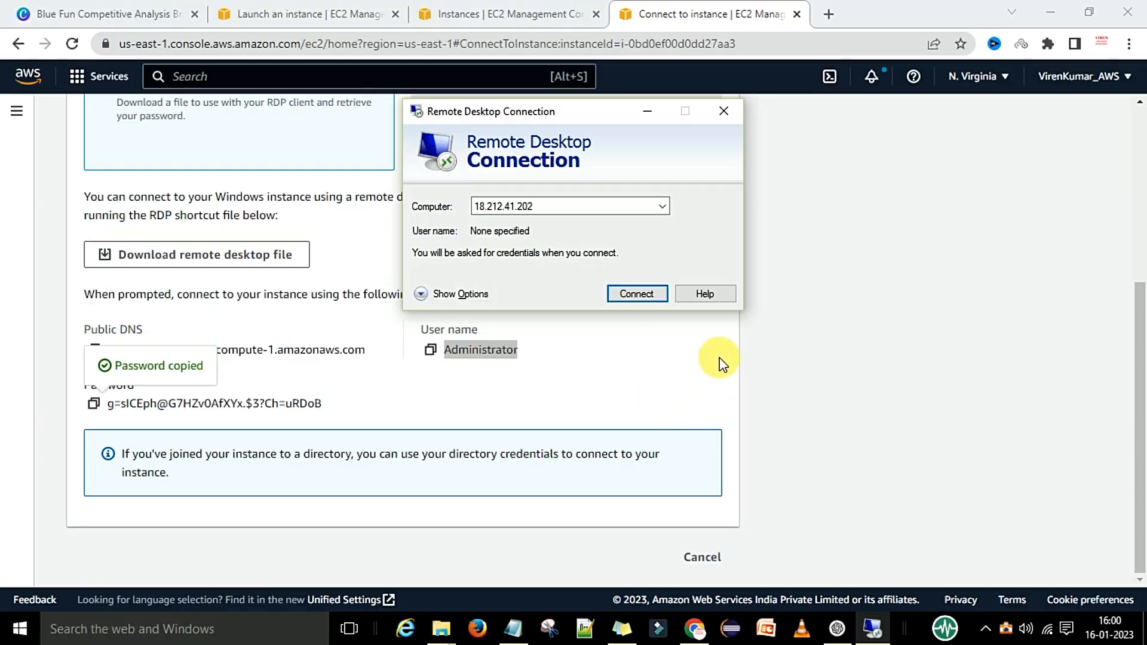